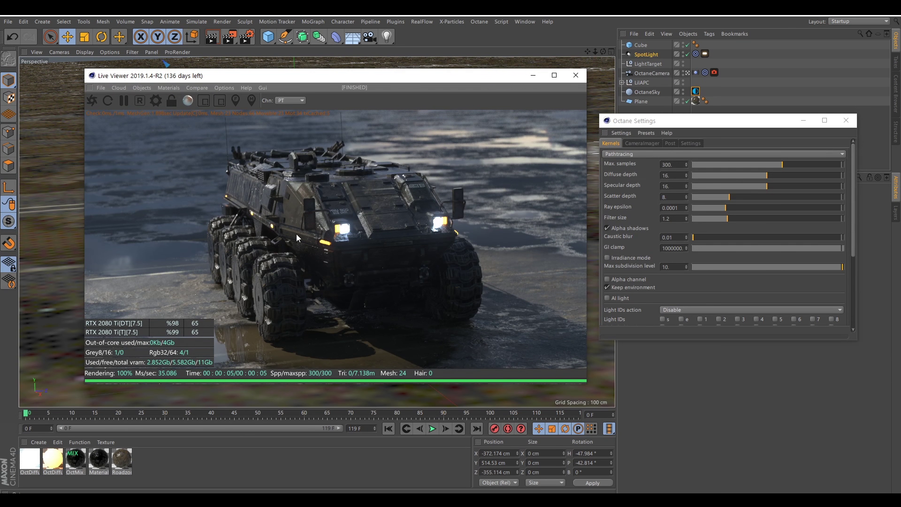
Step: Play and stop the animation preview, then select the SpotLight and the OctaneSky tag
left_click(432, 429)
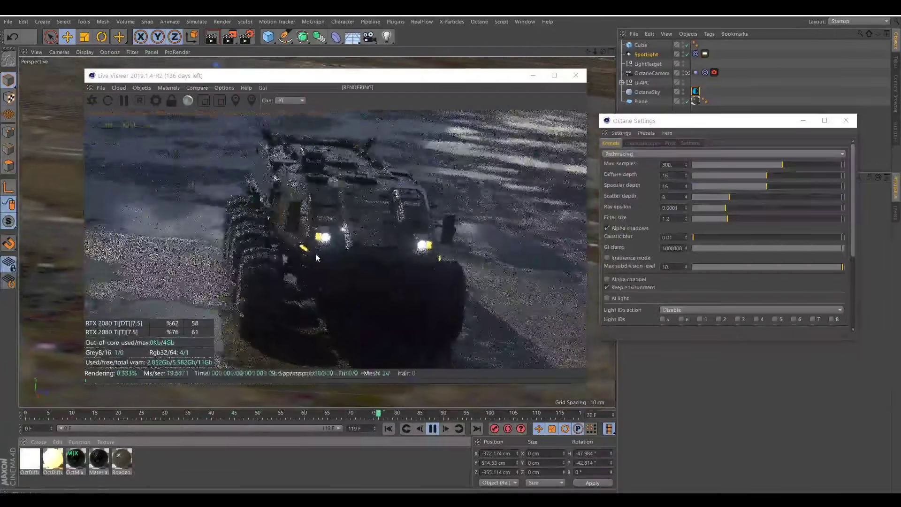
left_click(433, 428)
left_click(388, 428)
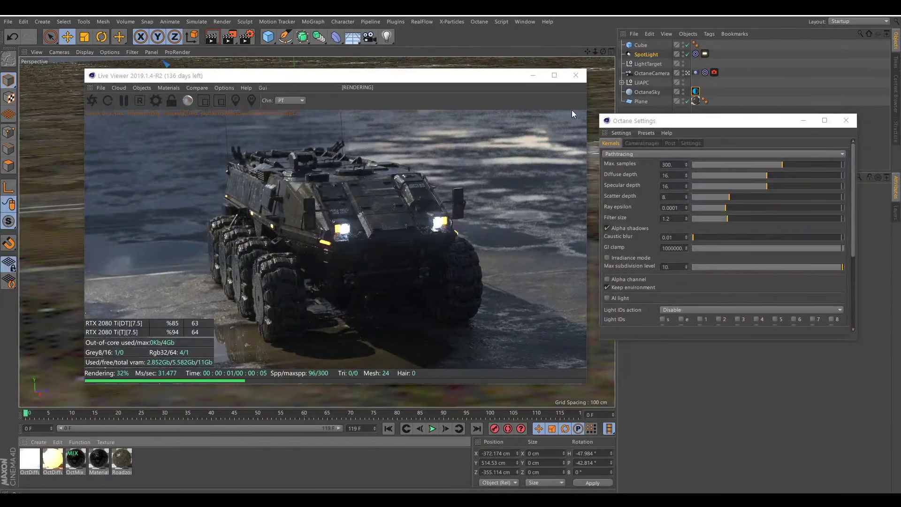
left_click(670, 57)
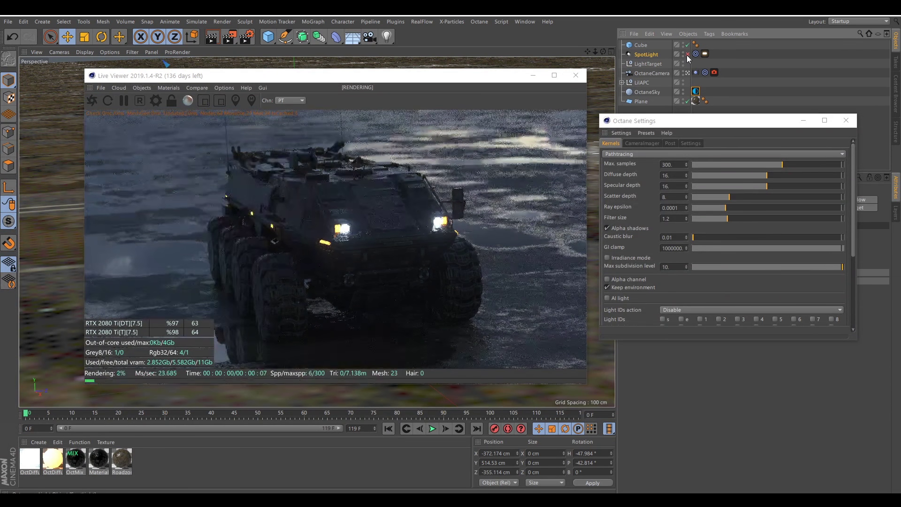
left_click(696, 92)
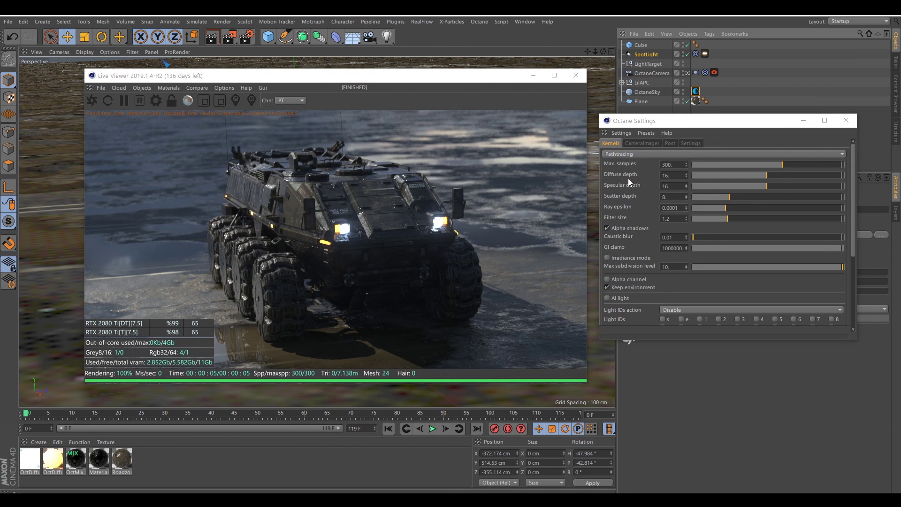
Step: Set the kernel's Diffuse and Specular depth to 4 each, down from 16
double_click(676, 174)
type("0")
key("Tab")
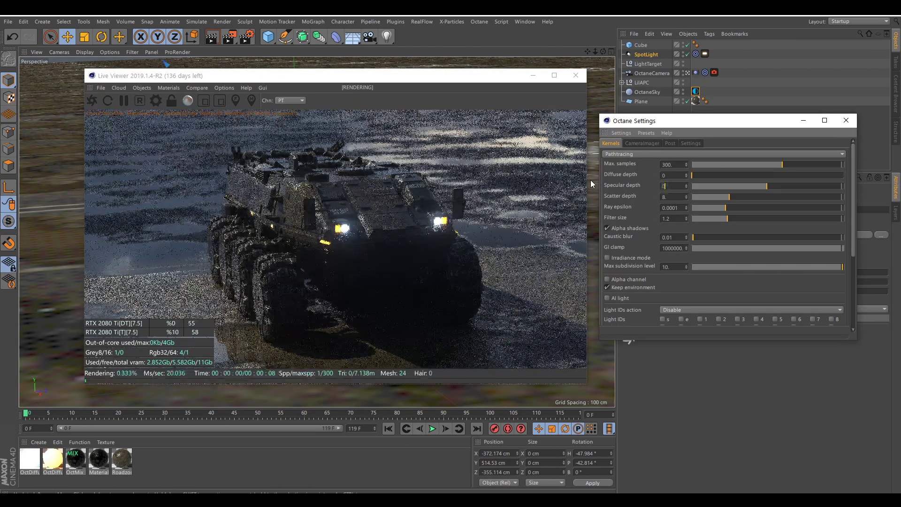
type("0")
key("Return")
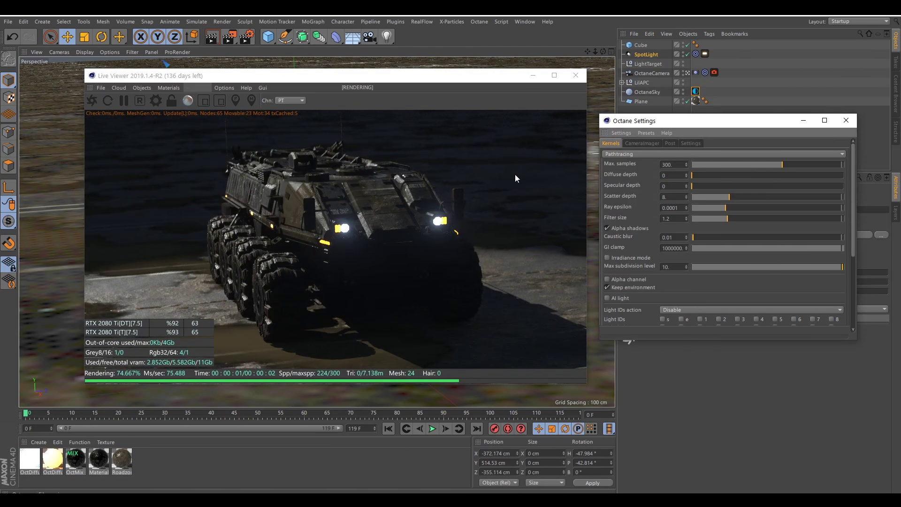
left_click_drag(702, 176, 710, 185)
left_click(705, 186)
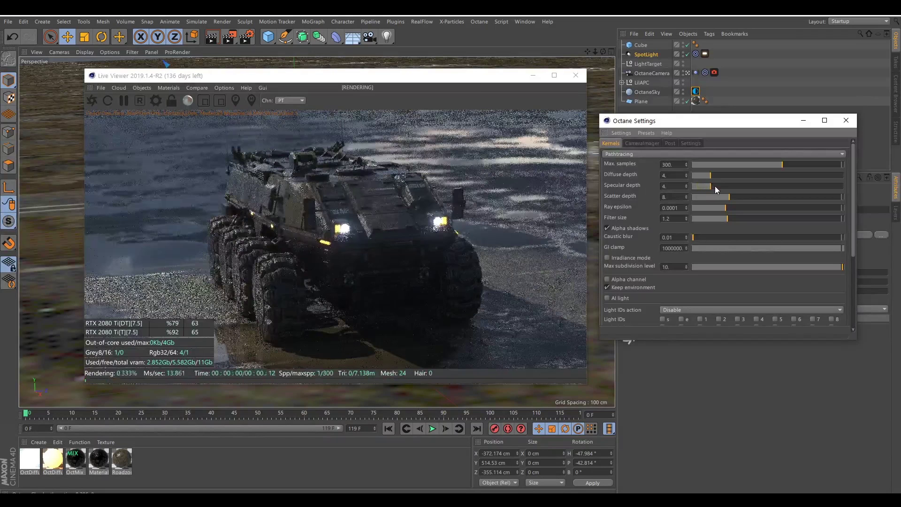
left_click(193, 88)
left_click(195, 98)
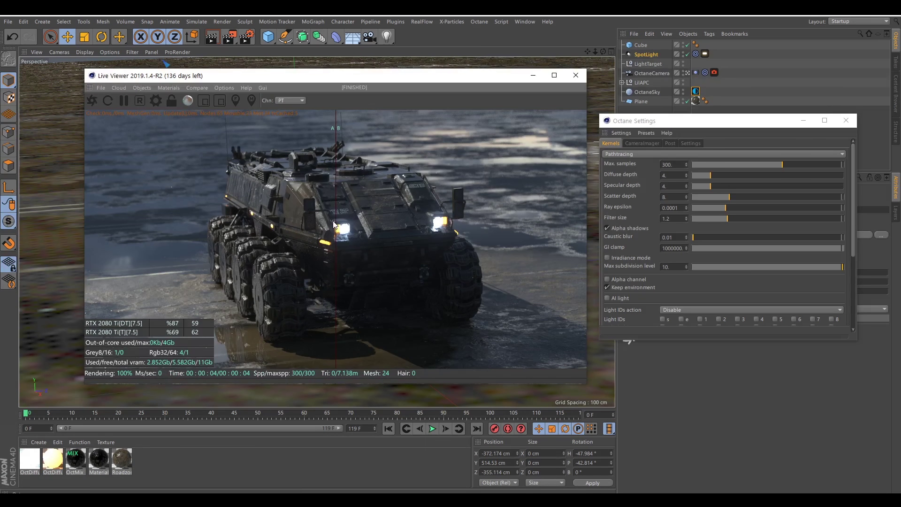
left_click_drag(334, 224, 365, 220)
double_click(667, 175)
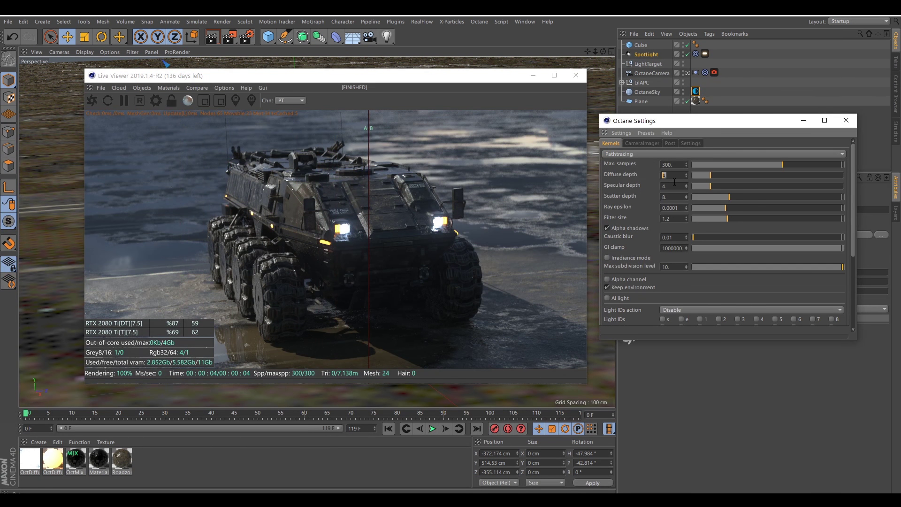
type("16")
key("Tab")
type("16")
key("Return")
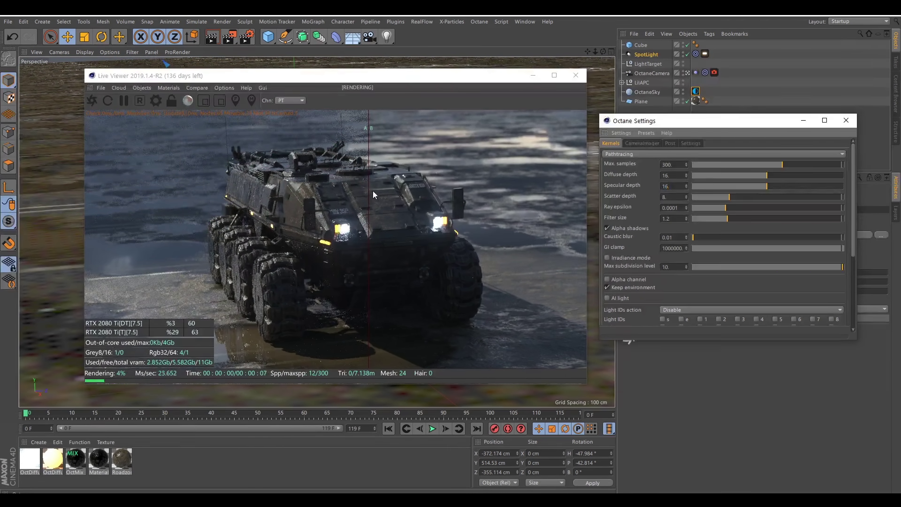
left_click_drag(369, 192, 348, 197)
double_click(673, 175)
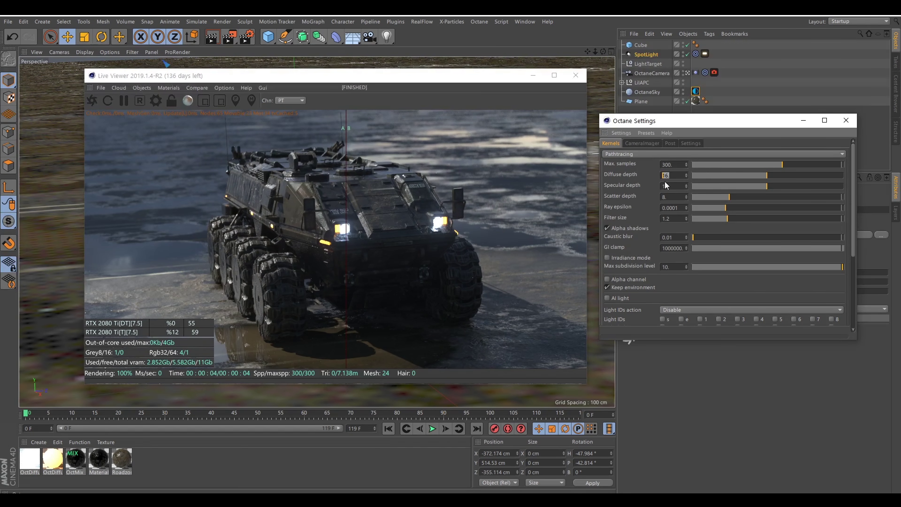
type("4")
key("Tab")
type("4")
key("Return")
left_click(187, 89)
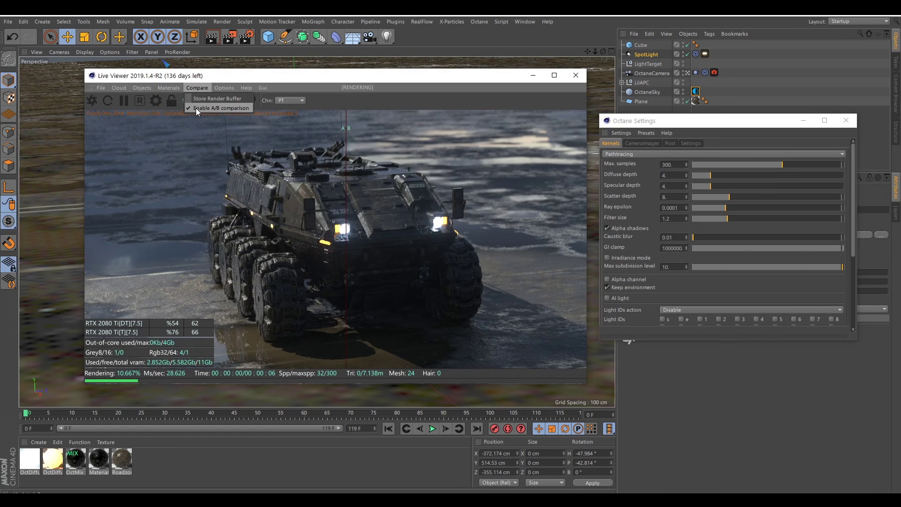
left_click(196, 108)
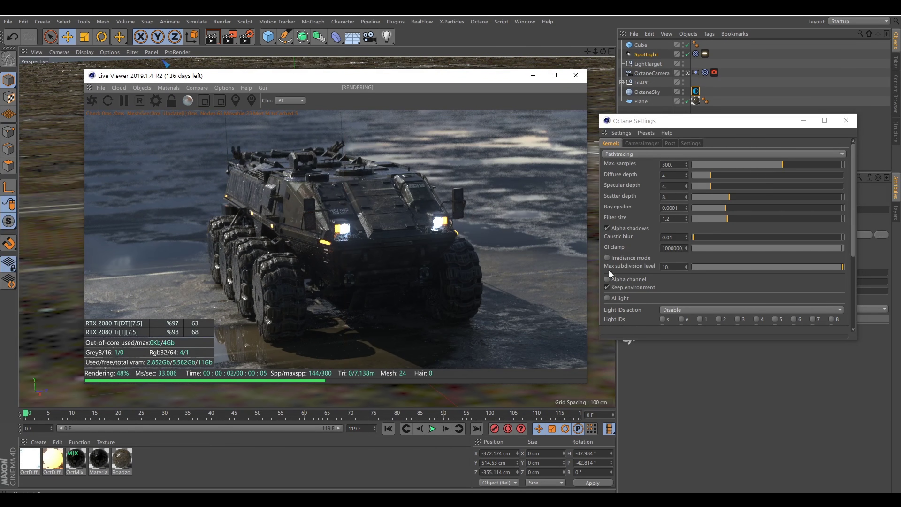
Step: Review the Octane Renderer page in the Render Settings, then close them
left_click(225, 22)
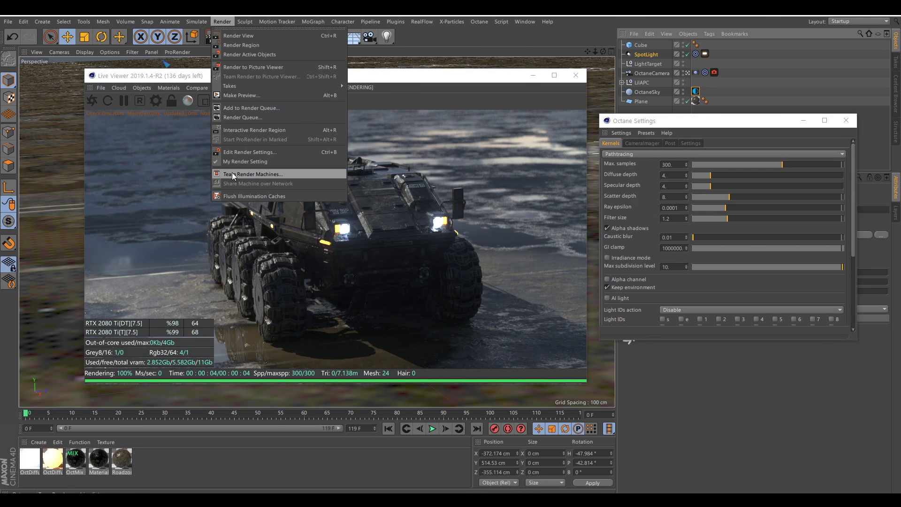
left_click(242, 152)
left_click_drag(244, 140, 378, 135)
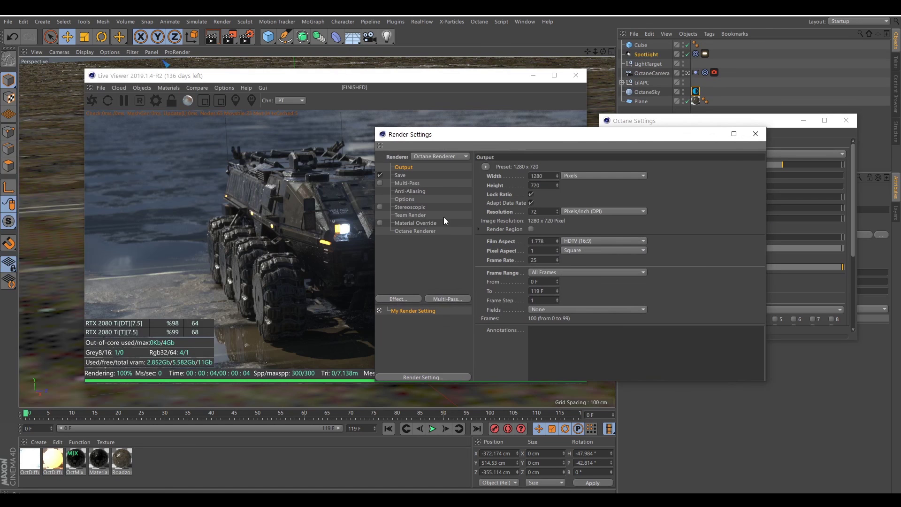
left_click(415, 231)
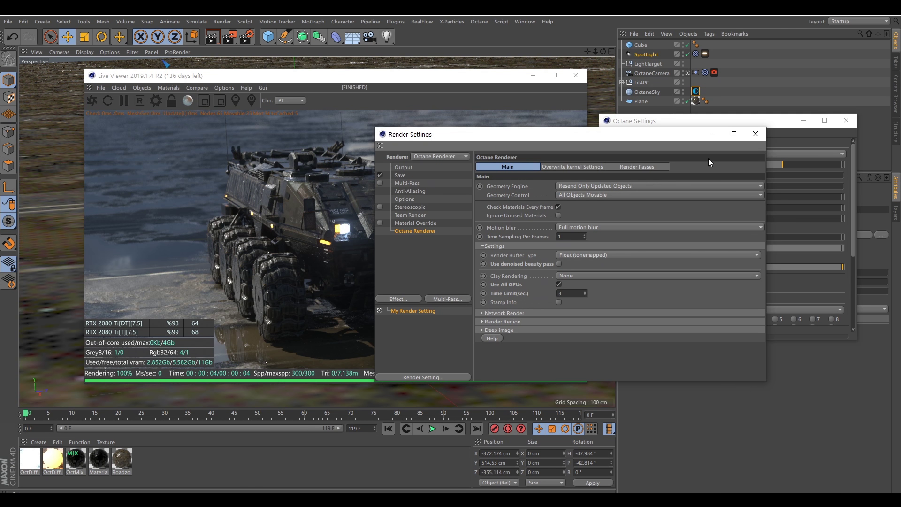
left_click(755, 134)
Step: Render the animation to the Picture Viewer, continuing without saving a file
left_click(223, 21)
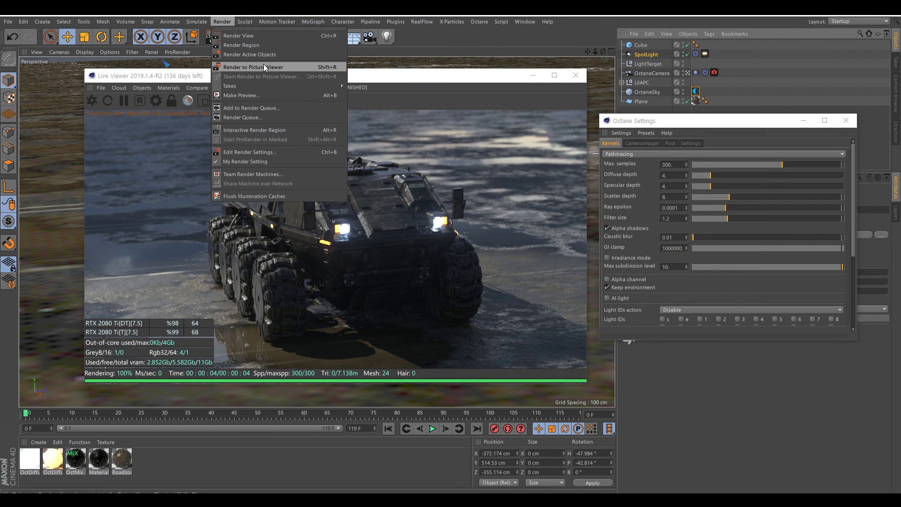
left_click(300, 207)
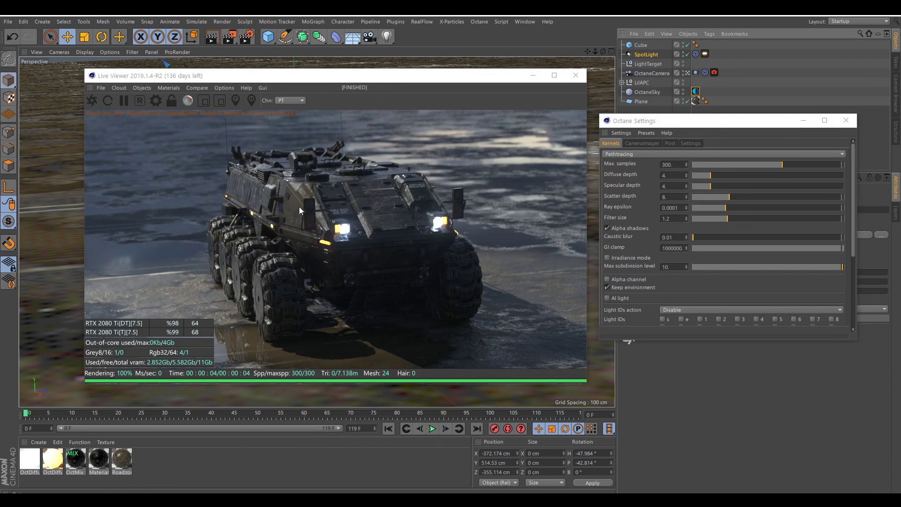
left_click(337, 185)
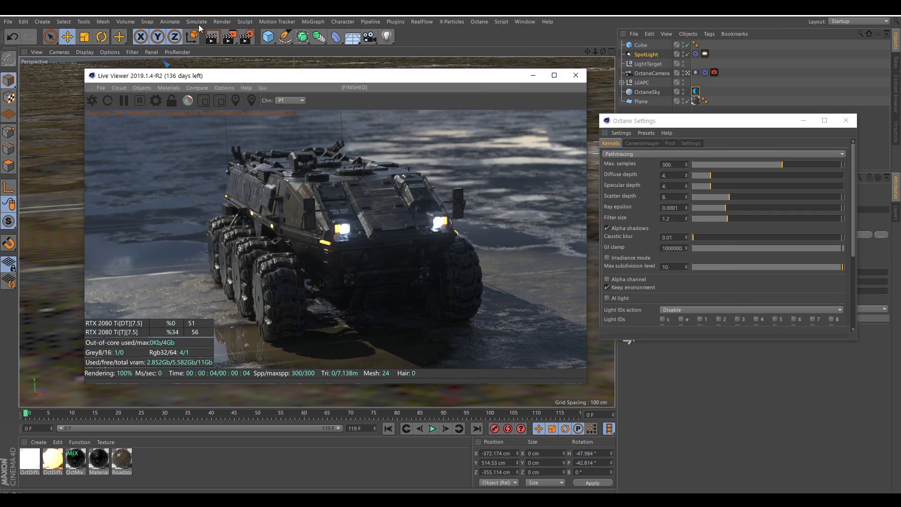
left_click(222, 22)
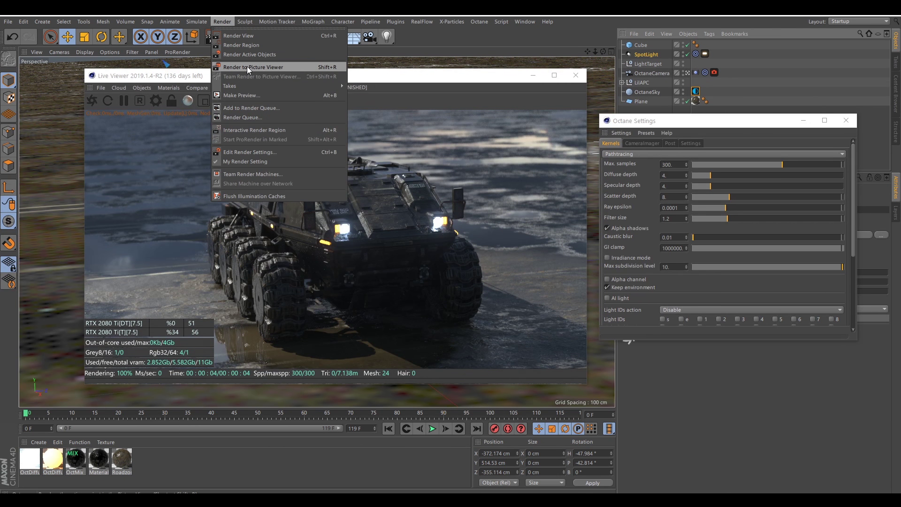
left_click(247, 67)
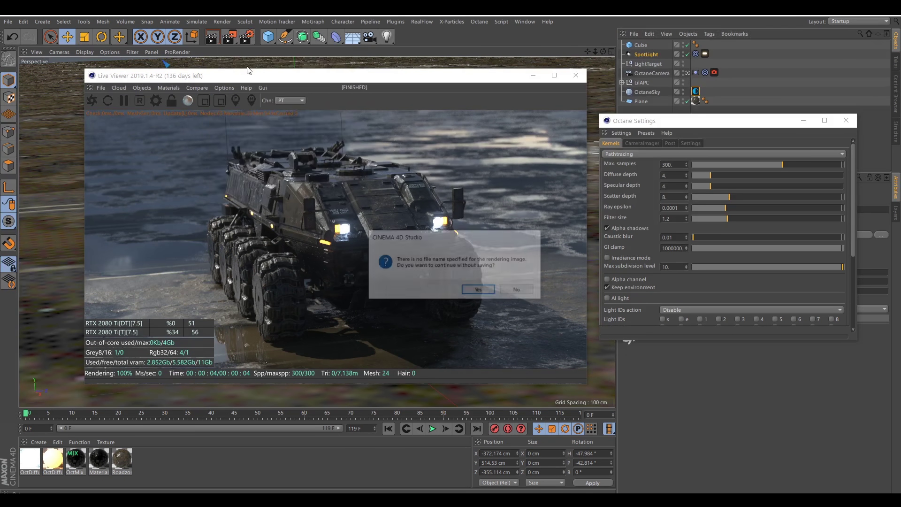
left_click(481, 288)
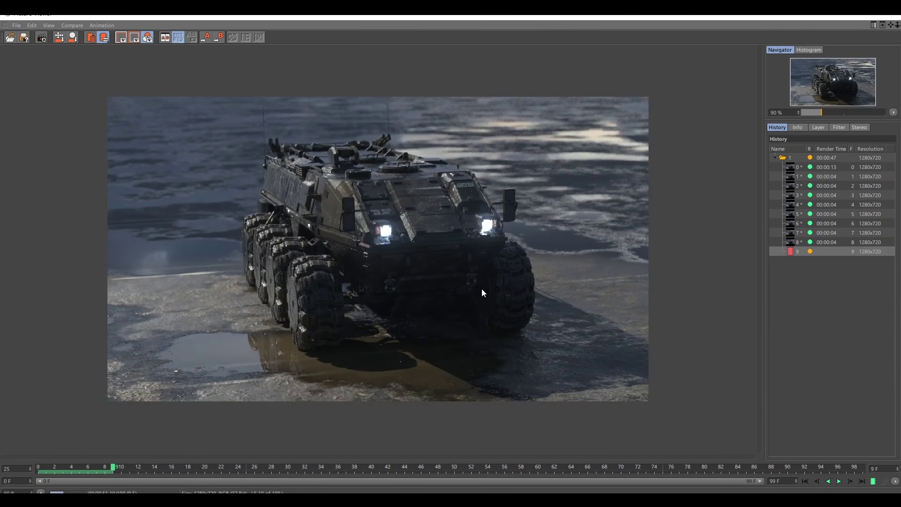
Step: Stop the ongoing animation render in the Picture Viewer
left_click(16, 25)
left_click(39, 61)
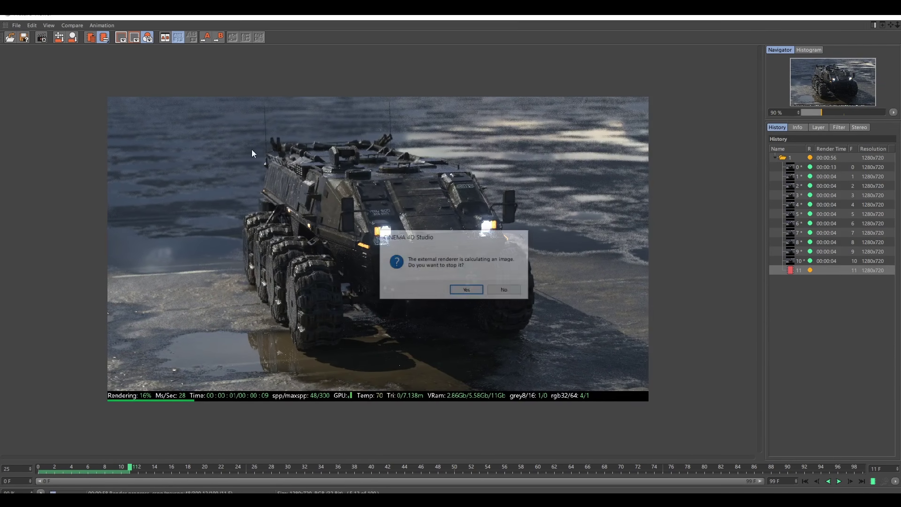
left_click(465, 288)
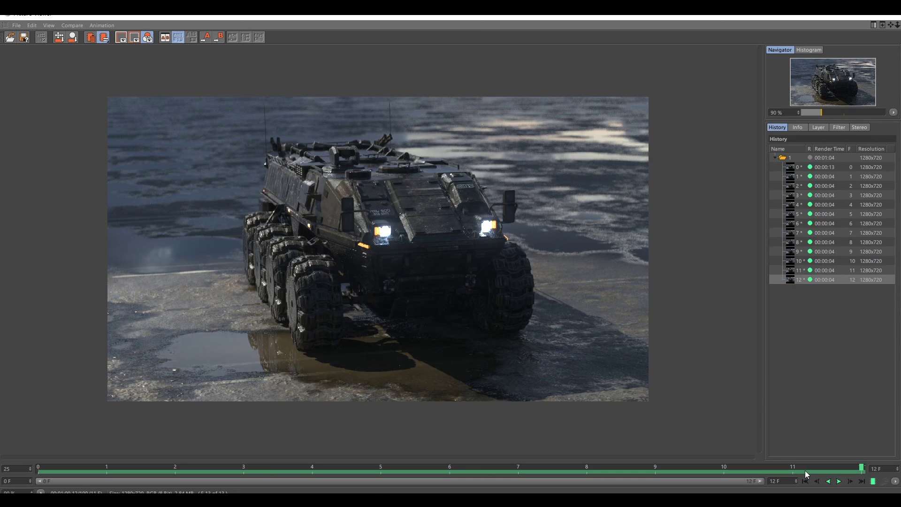
Step: Play back the rendered frames, zooming and panning in, and stop on frame 8
left_click(838, 481)
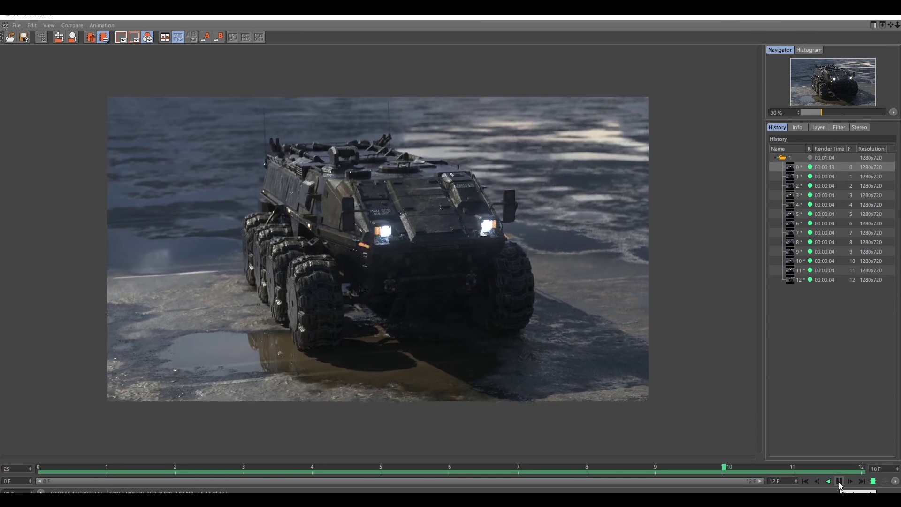
scroll(289, 327, "up", 3)
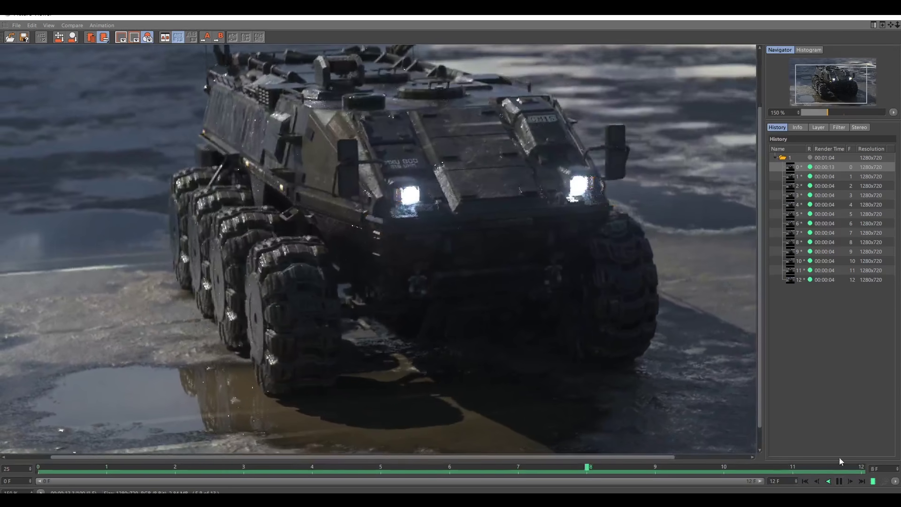
left_click_drag(610, 456, 677, 457)
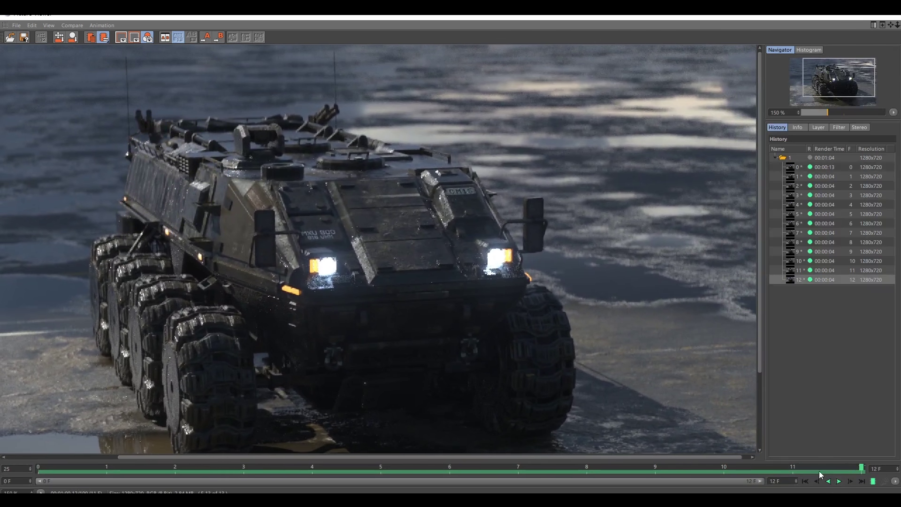
left_click(839, 481)
scroll(469, 236, "up", 4)
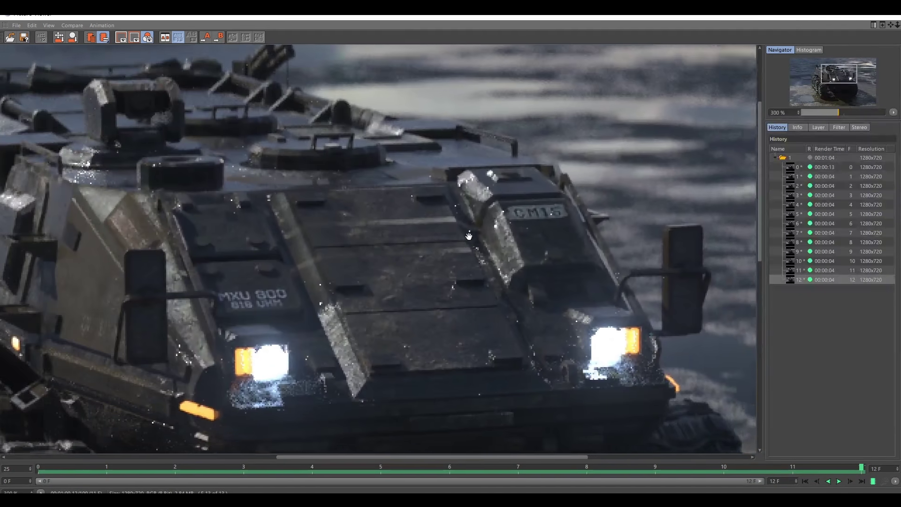
left_click_drag(469, 236, 493, 210)
left_click_drag(559, 142, 414, 262)
left_click(838, 481)
left_click(839, 481)
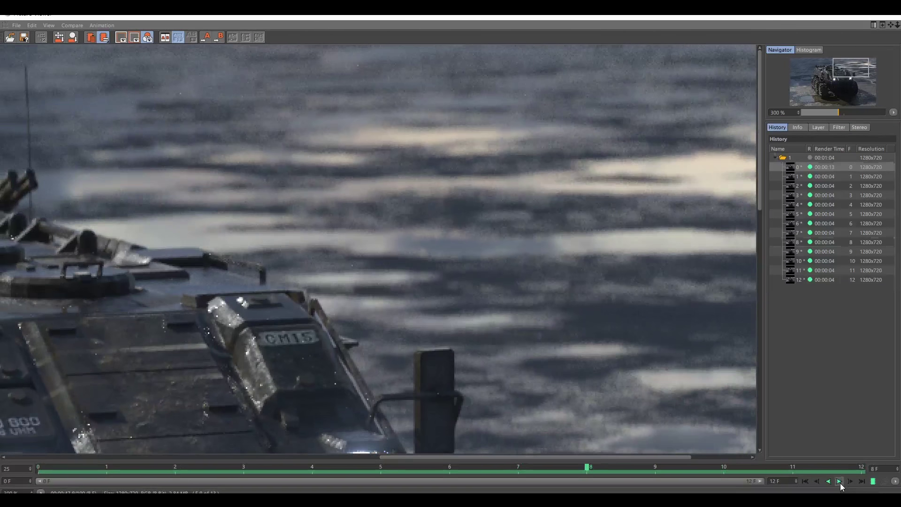
Step: Scrub back through the earlier frames to compare, then replay the rendered sequence
scroll(523, 134, "down", 3)
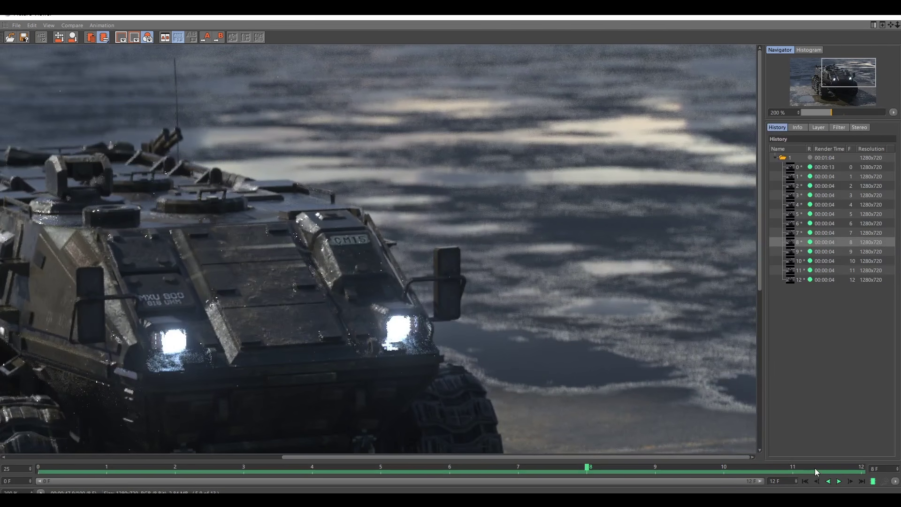
left_click_drag(817, 471, 39, 469)
scroll(334, 306, "down", 2)
scroll(333, 306, "down", 2)
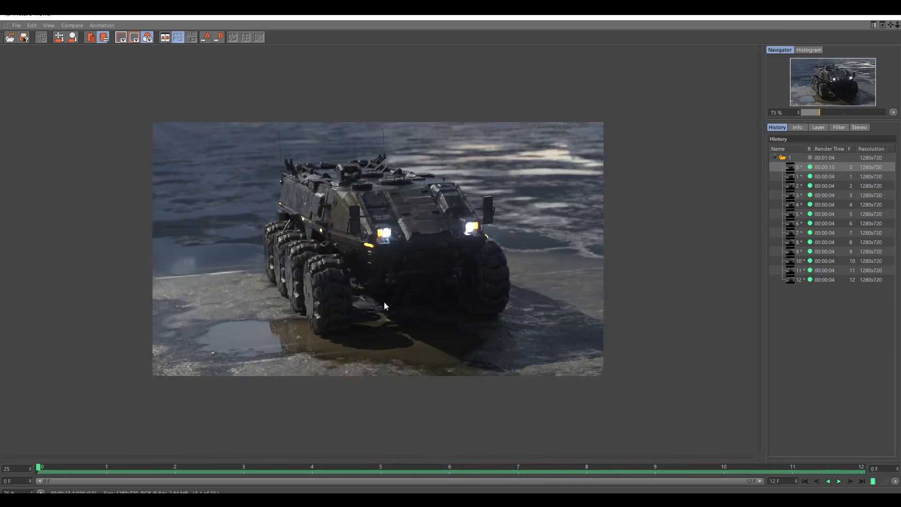
scroll(384, 302, "up", 1)
scroll(420, 229, "up", 1)
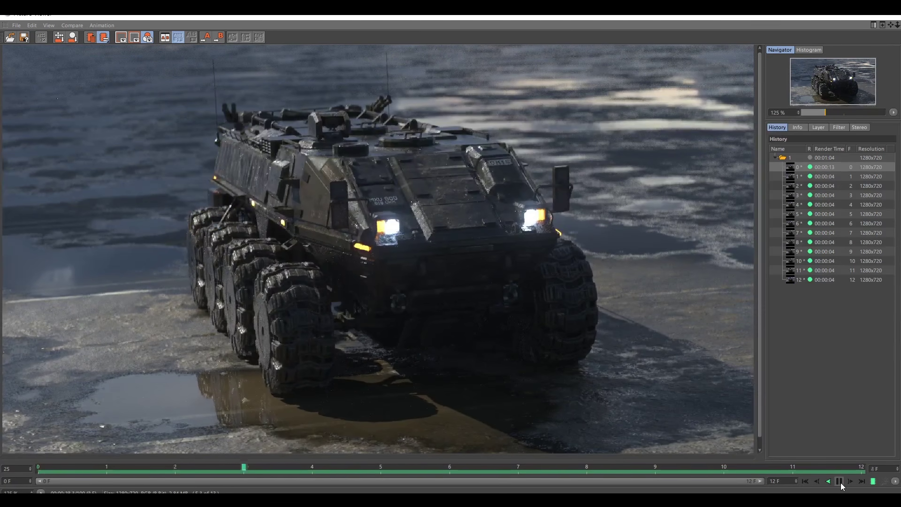
left_click(839, 481)
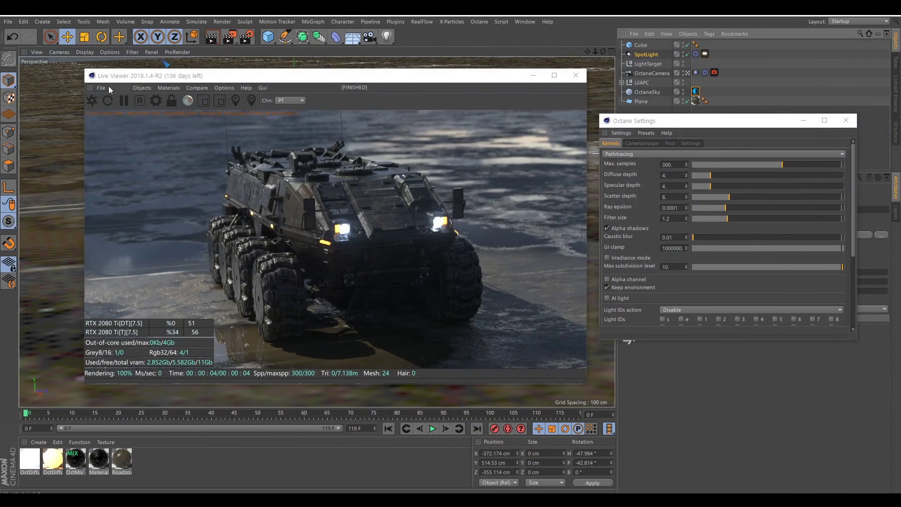
Step: Restart the Live Viewer render through the OctaneCamera and reposition the Live Viewer and Octane Settings windows
left_click(89, 100)
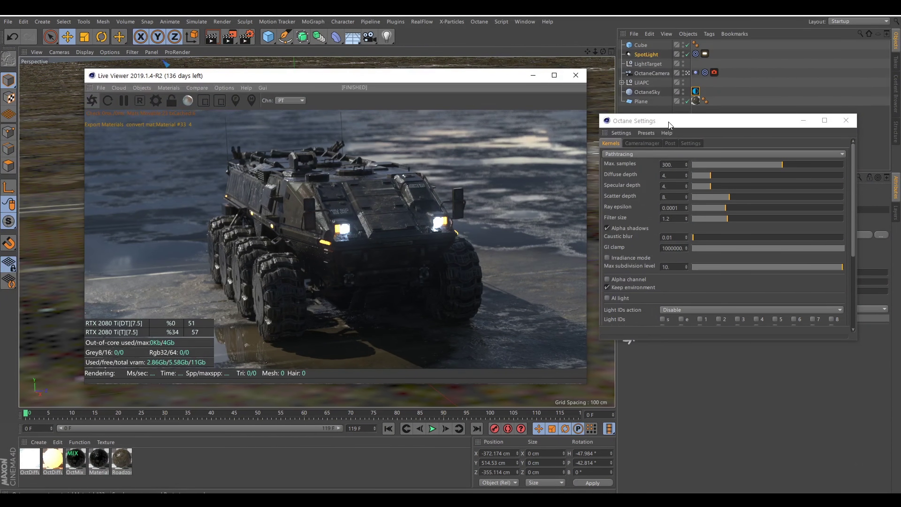
left_click_drag(669, 124, 652, 134)
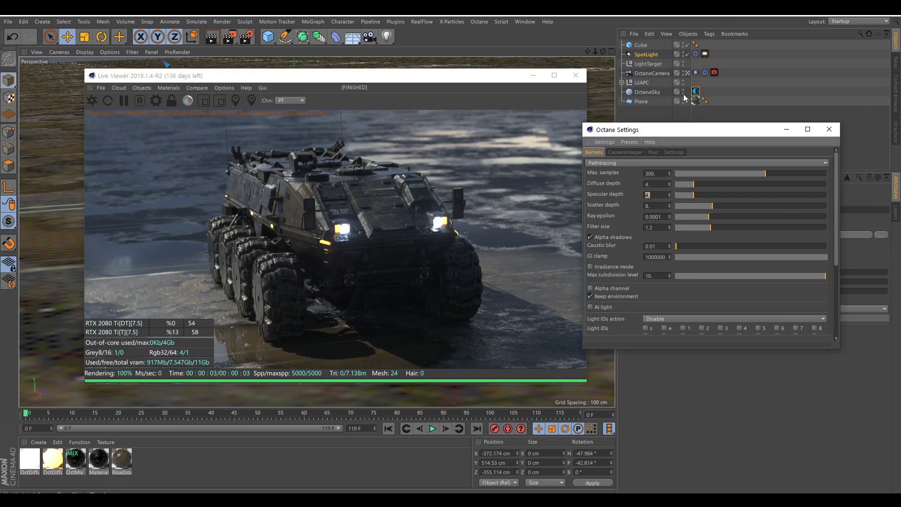
left_click(688, 74)
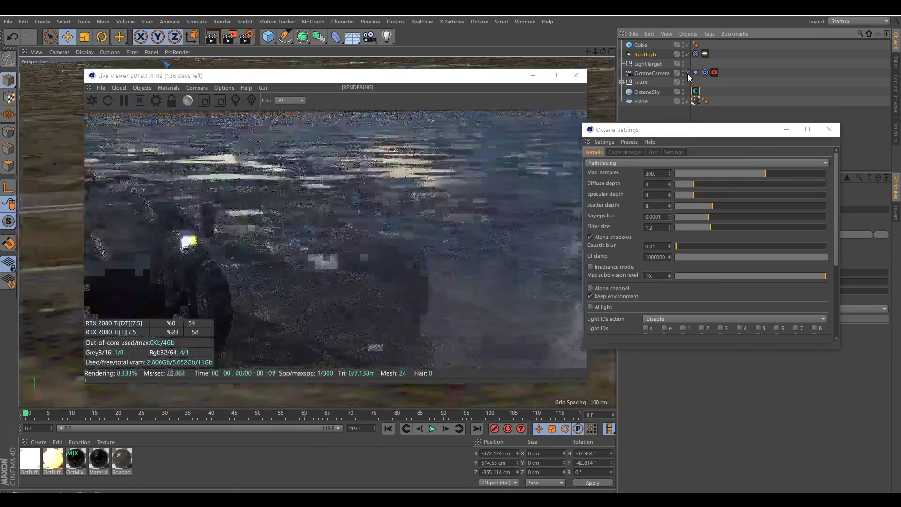
left_click_drag(659, 134, 626, 135)
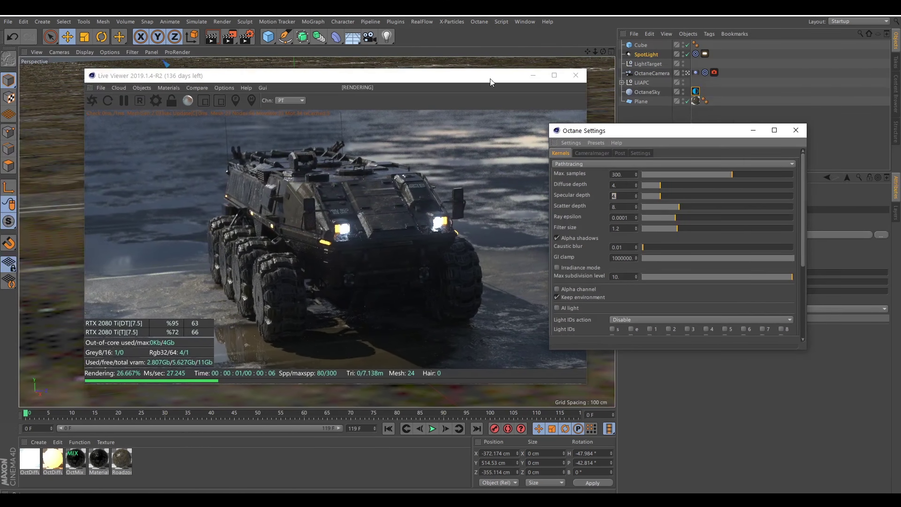
left_click(613, 130)
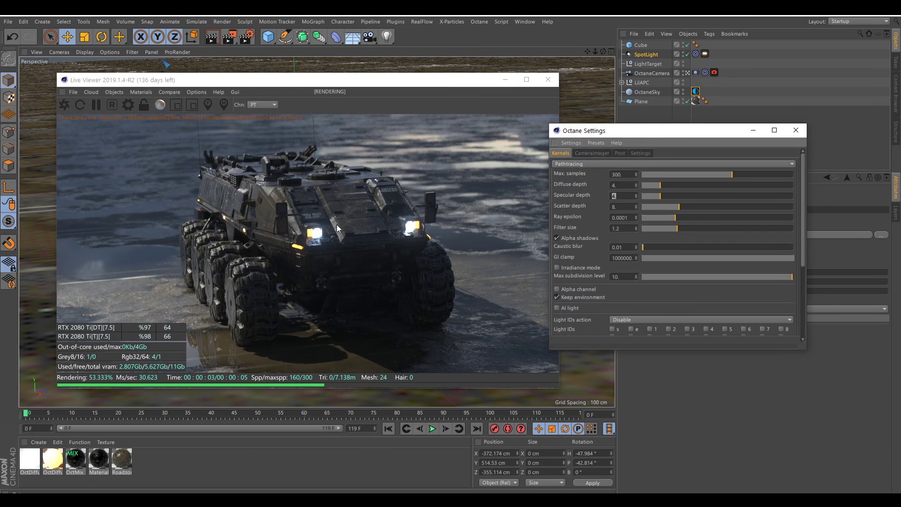
left_click_drag(337, 225, 333, 216)
Step: Show the Camera Imager settings and arrange the Octane Settings and Live Viewer windows
left_click(596, 153)
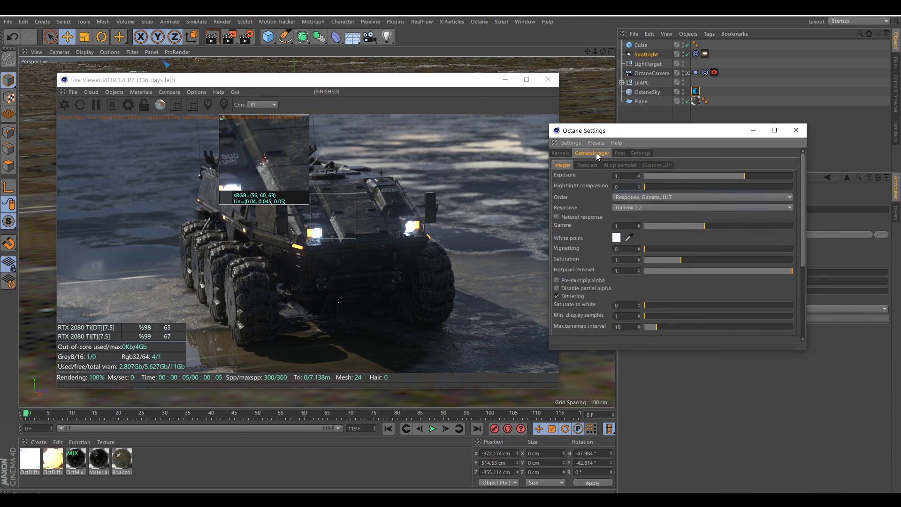
left_click(586, 166)
left_click(564, 165)
left_click(565, 153)
left_click(579, 154)
left_click(342, 201)
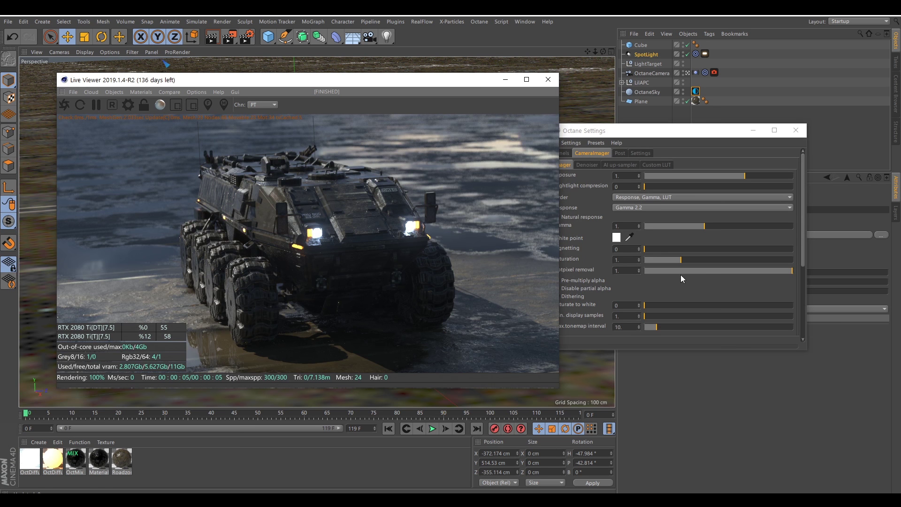
left_click_drag(617, 133, 622, 134)
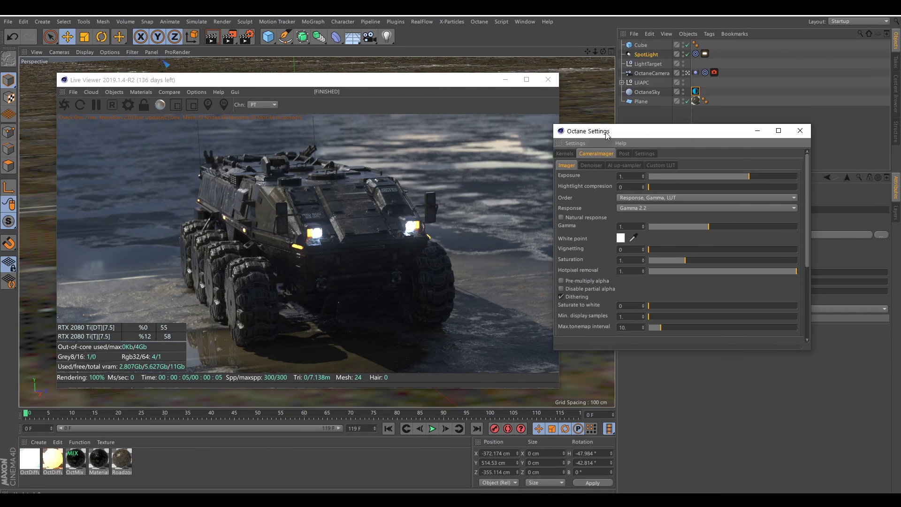
left_click_drag(605, 134, 617, 85)
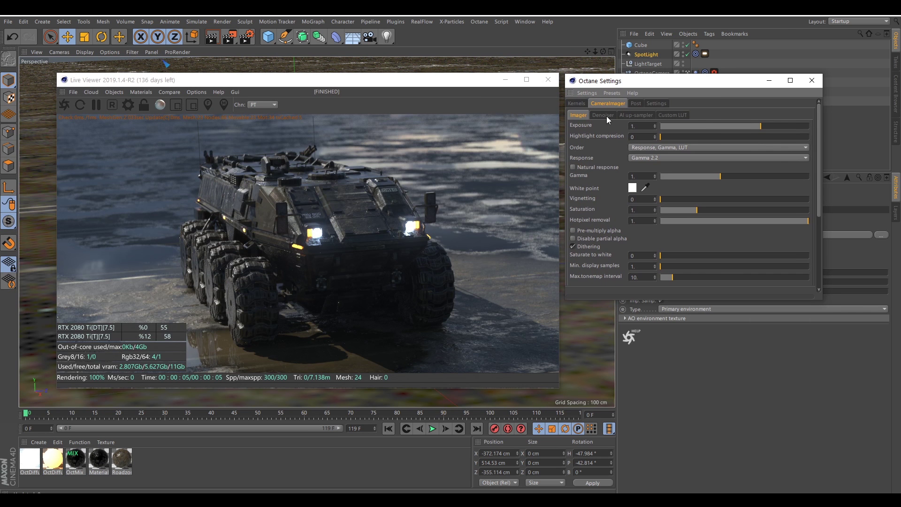
left_click(364, 187)
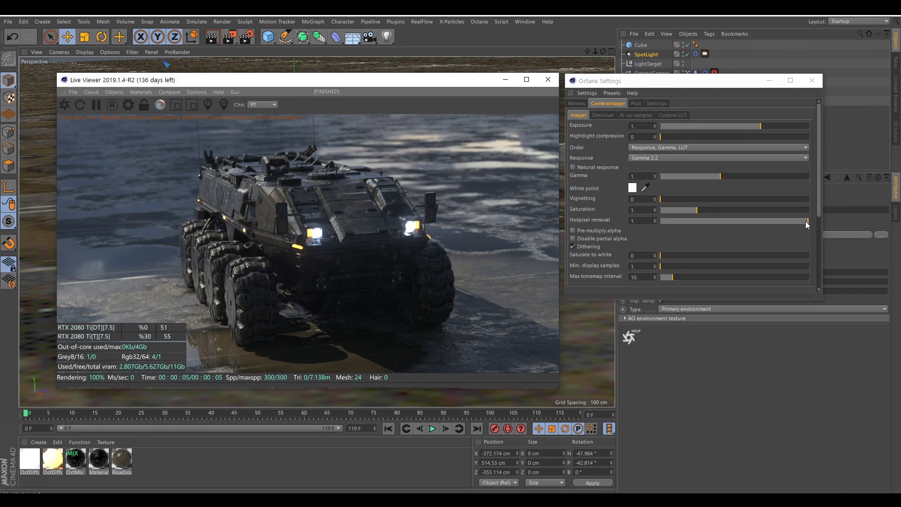
Step: Reduce Hotpixel removal from 1 to exactly 0.4 and check the live render
left_click_drag(804, 221, 640, 225)
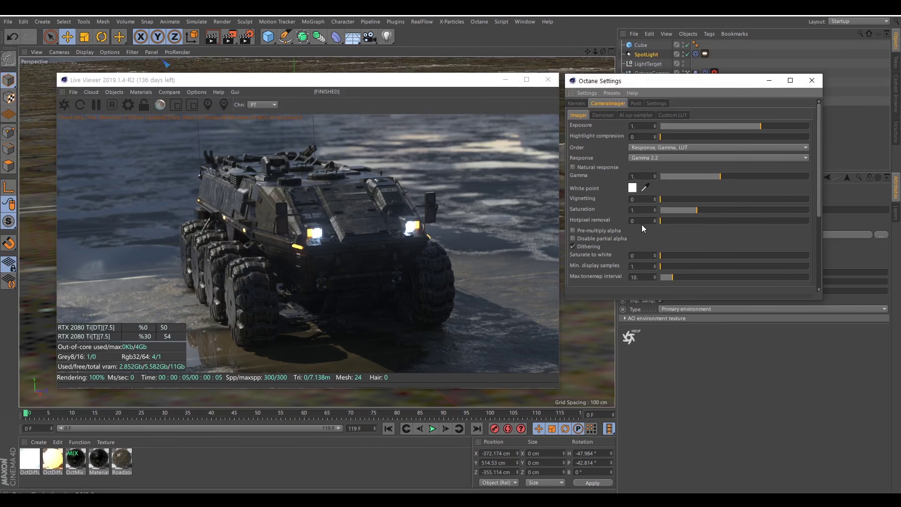
left_click(329, 223)
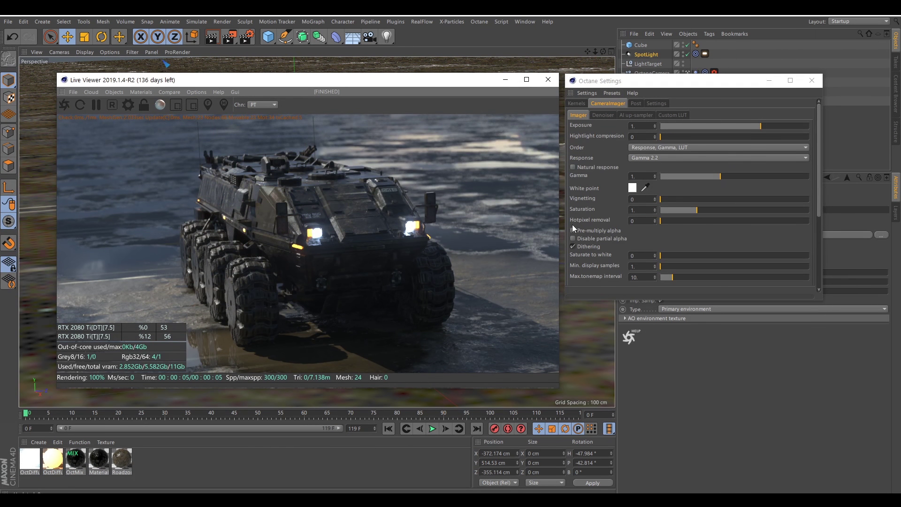
mouse_move(698, 221)
left_mouse_down()
mouse_move(756, 219)
mouse_move(738, 219)
left_mouse_up()
double_click(647, 222)
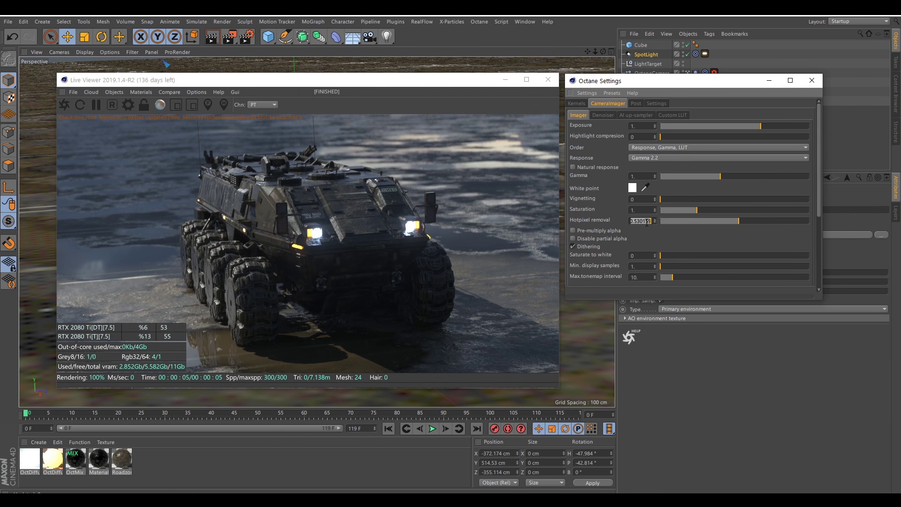
type("0.4")
key("Return")
left_click_drag(671, 85, 650, 98)
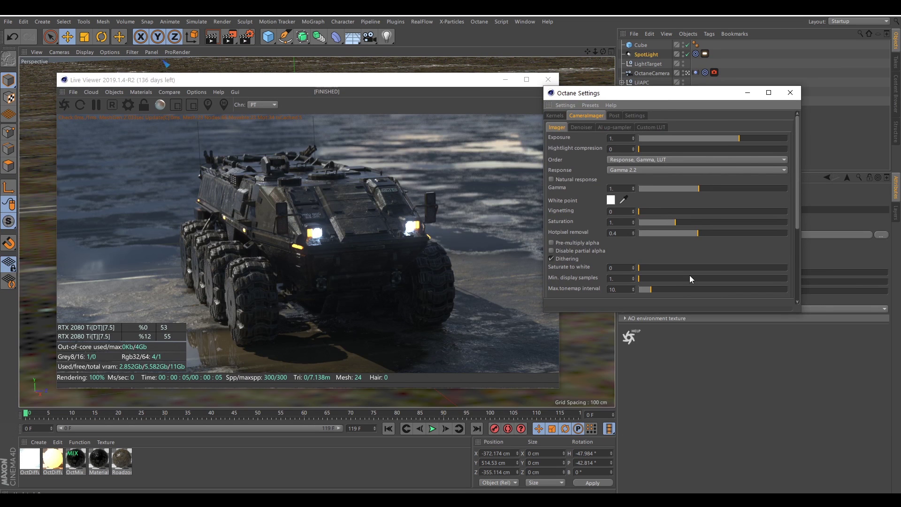
Step: In the path-tracing kernel, set Caustic blur to 0.5, with max samples at 400
left_click(553, 117)
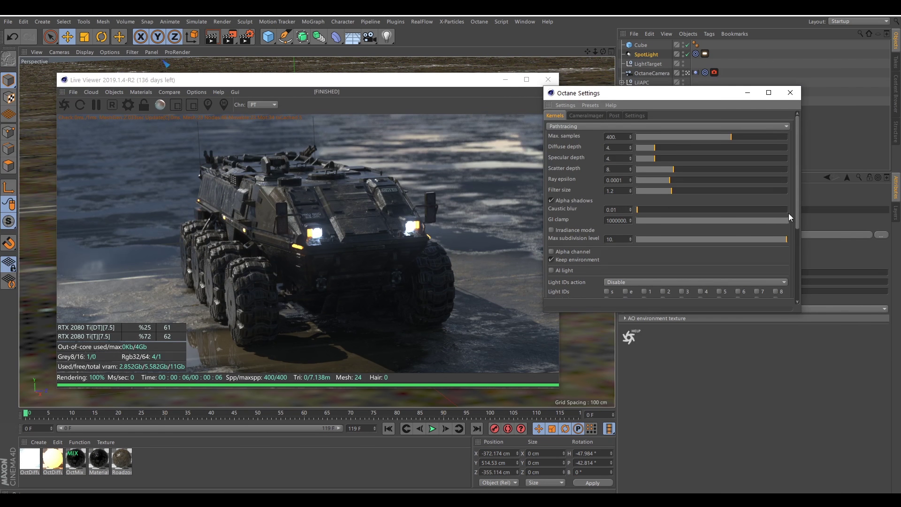
left_click_drag(798, 215, 815, 199)
double_click(617, 210)
type("0.5")
key("Return")
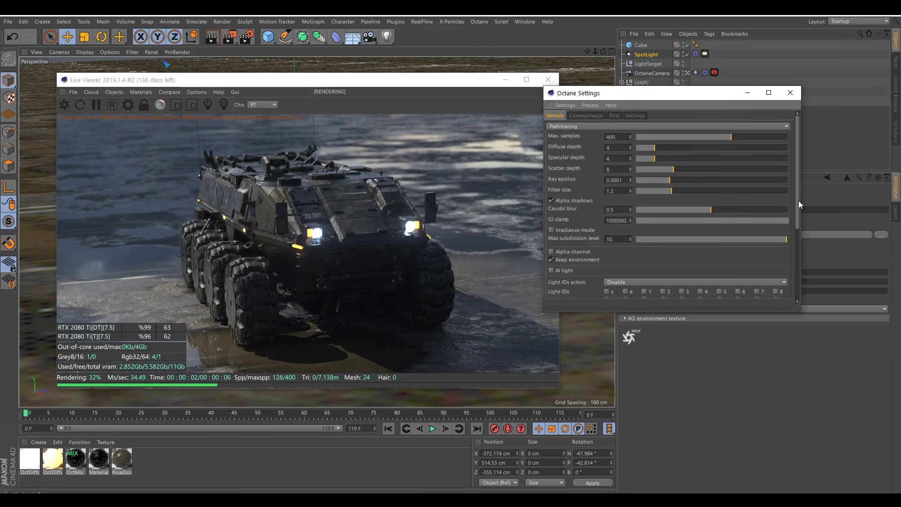
left_click_drag(798, 201, 800, 259)
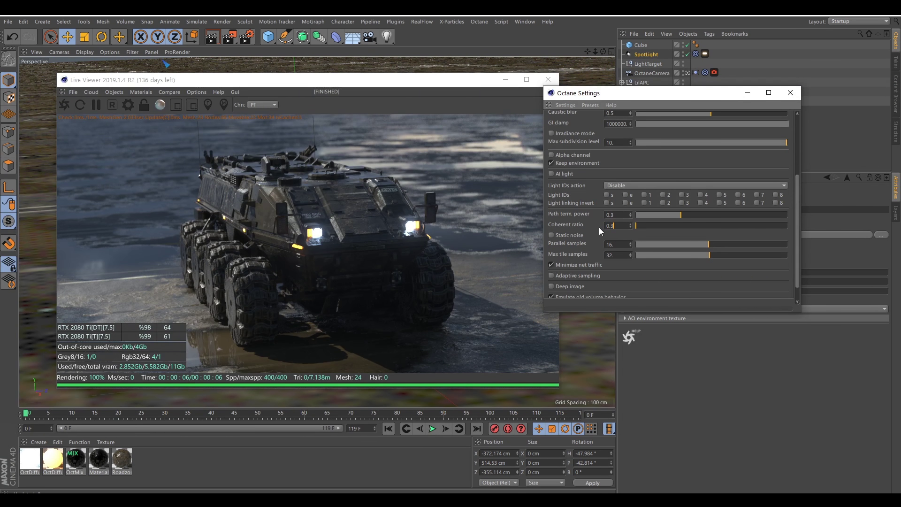
Step: Set the Coherent ratio to 0.3 and bring the Live Viewer and Octane Settings forward
type(".3")
key("Return")
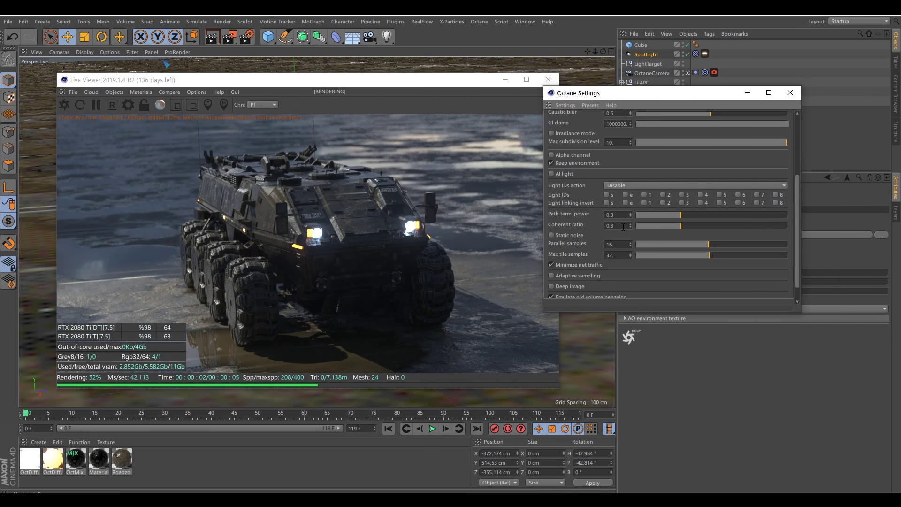
left_click(463, 128)
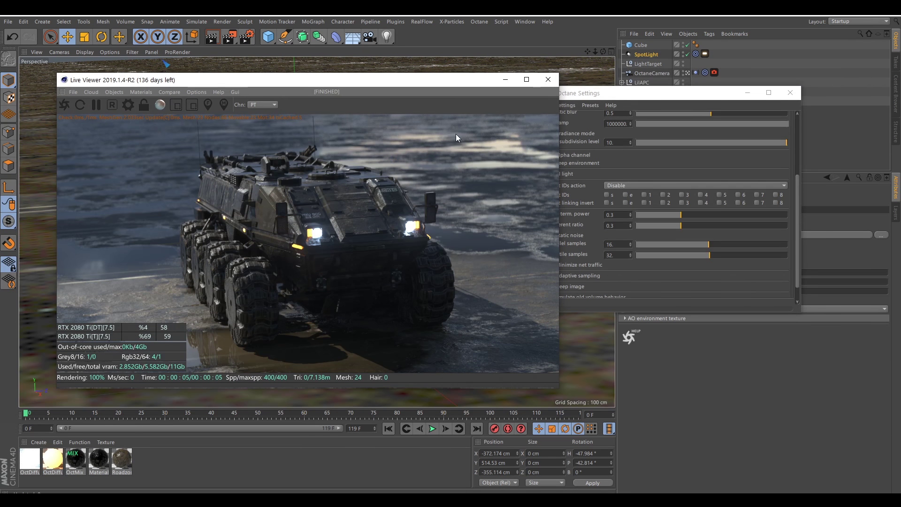
left_click(620, 98)
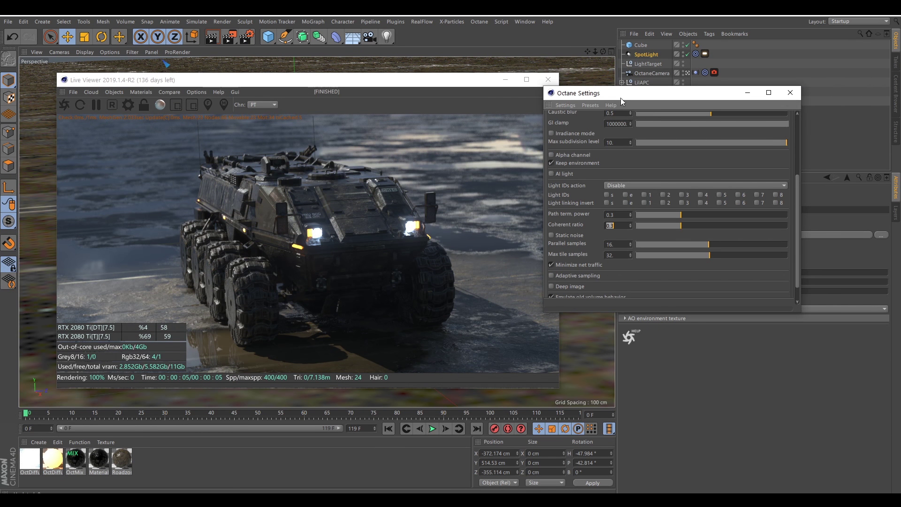
Step: Compare Static noise off and on during timeline playback, leaving it enabled
left_click(552, 235)
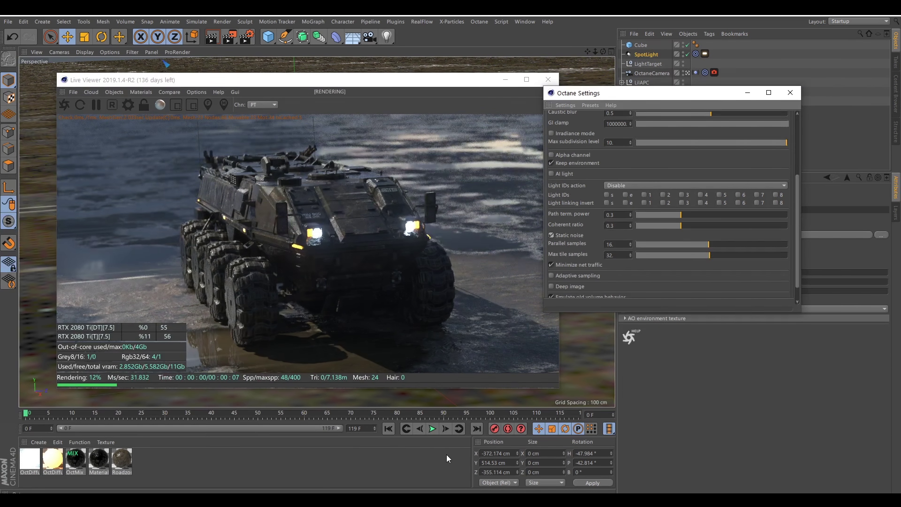
left_click(432, 429)
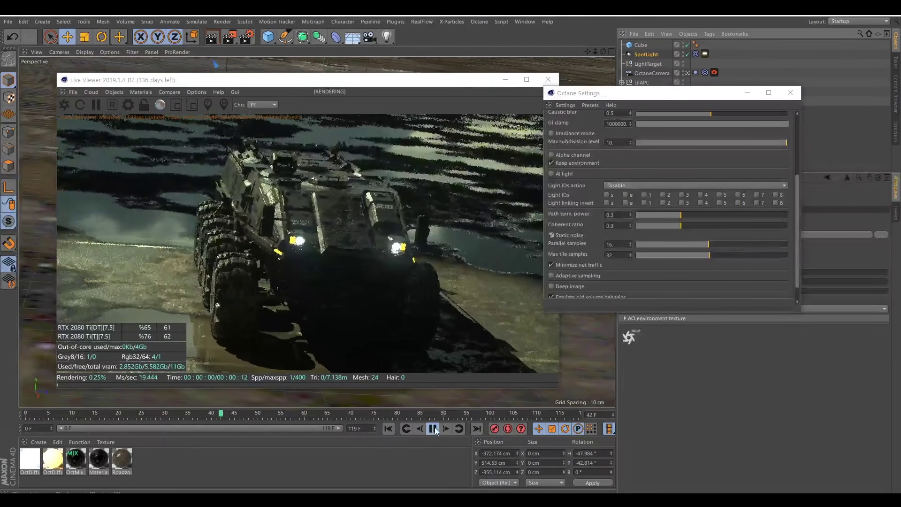
left_click(432, 428)
left_click(388, 428)
left_click(552, 236)
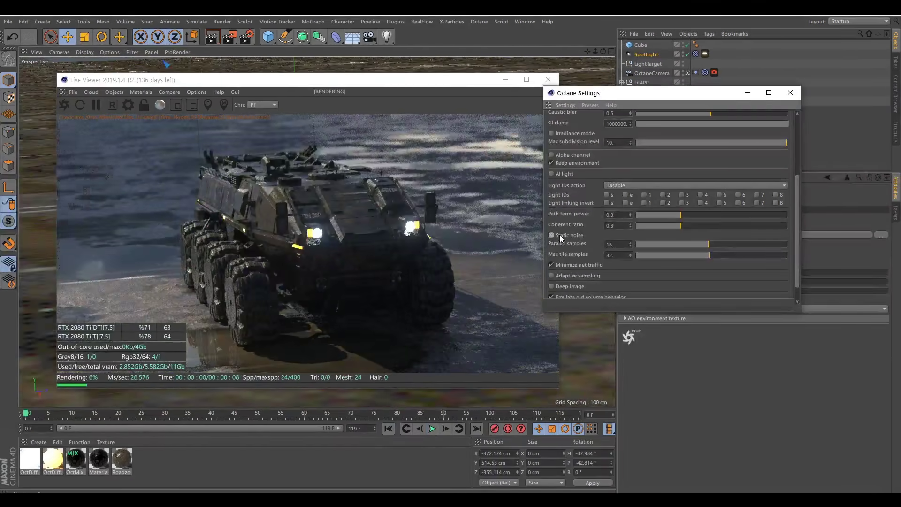
left_click(431, 429)
left_click(432, 428)
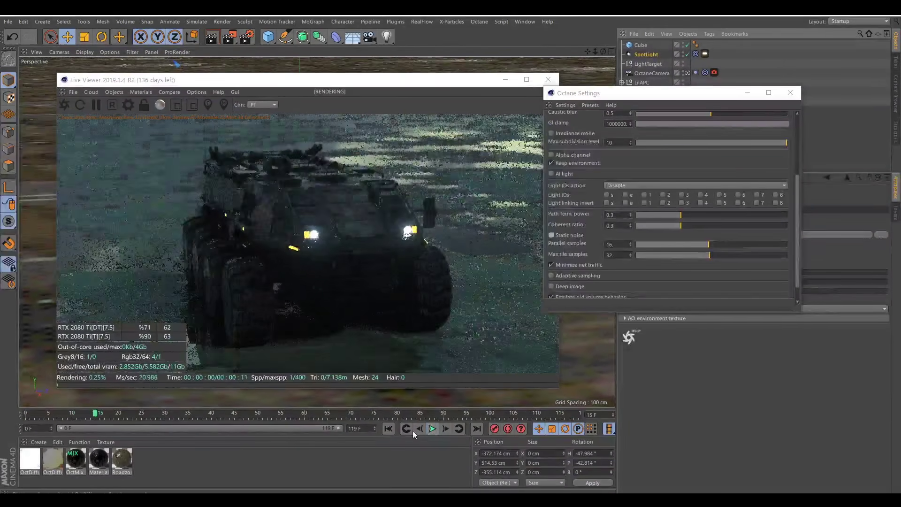
left_click(551, 235)
Step: Save the project with File > Save
left_click(8, 21)
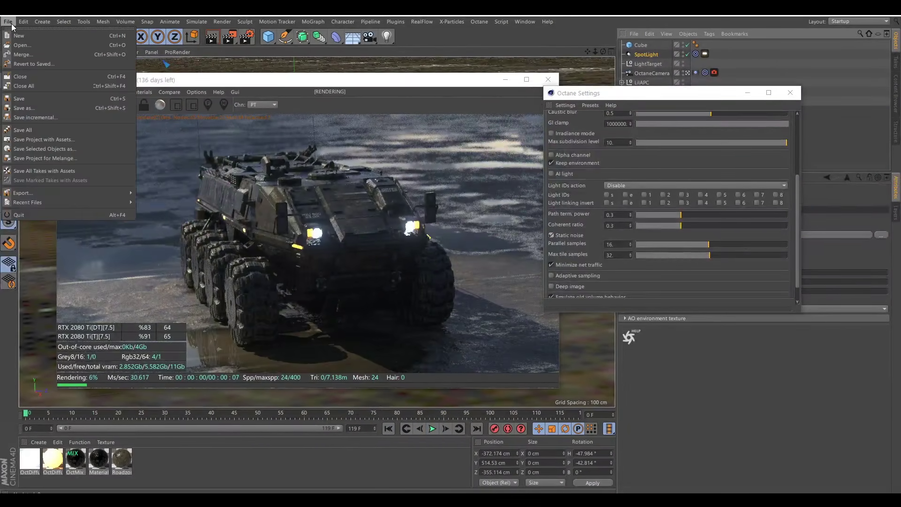
left_click(41, 99)
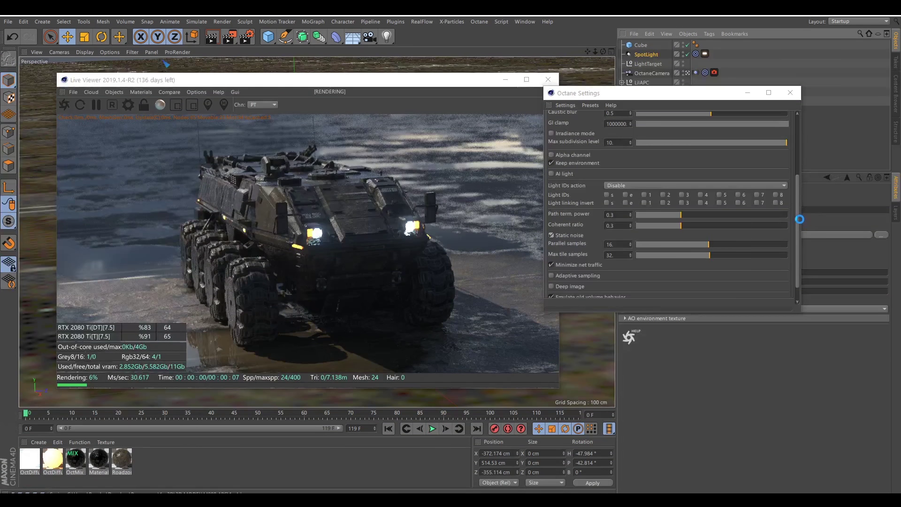
left_click_drag(797, 218, 798, 255)
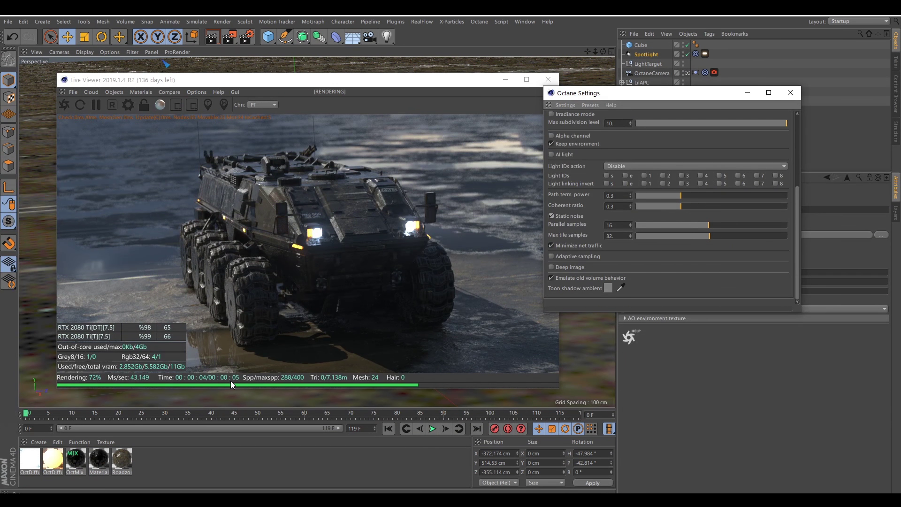
mouse_move(796, 280)
left_mouse_down()
mouse_move(798, 164)
mouse_move(810, 286)
left_mouse_up()
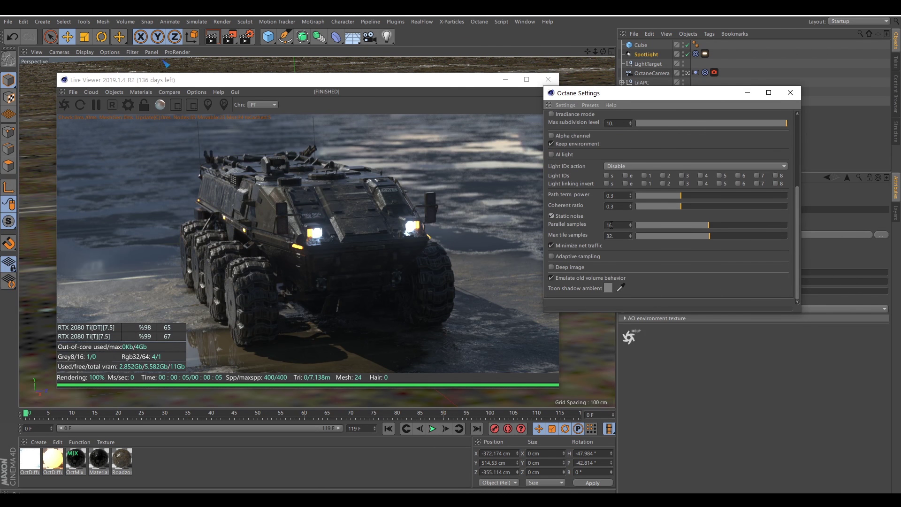
Step: Enable adaptive sampling with noise threshold 0.02 and 90 min samples, comparing noise and main passes
left_click(584, 258)
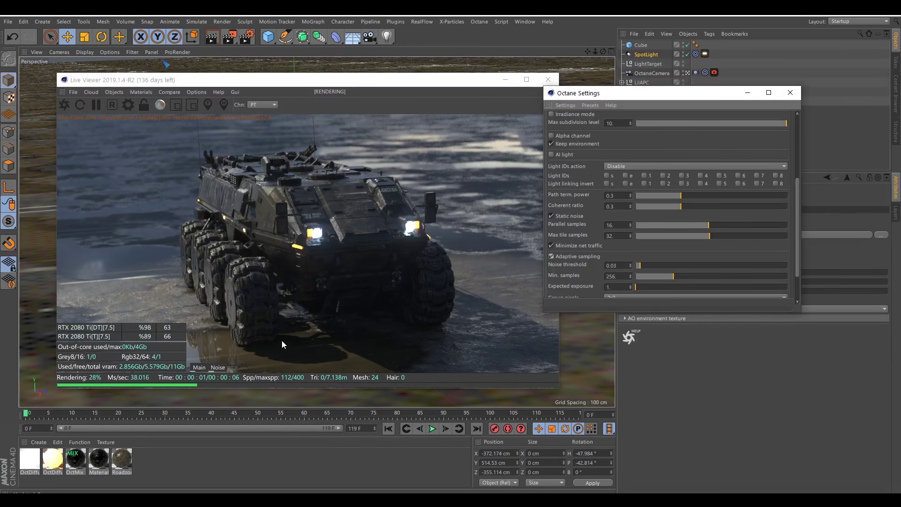
left_click(218, 367)
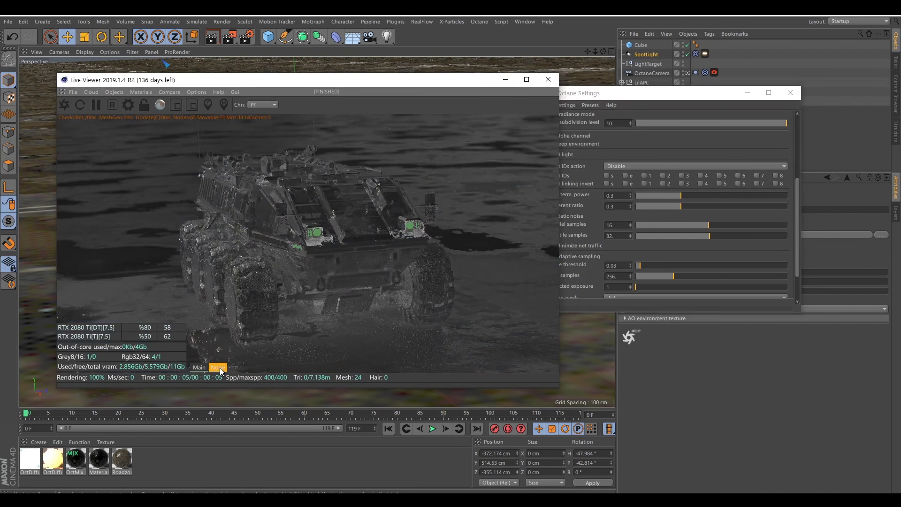
left_click(624, 267)
left_click_drag(605, 93, 633, 95)
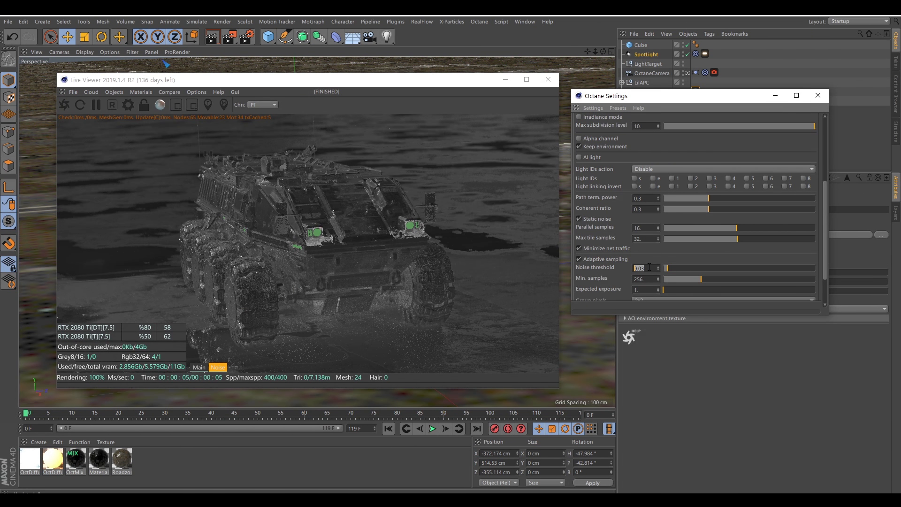
type("0")
key("Tab")
type("90")
key("Return")
left_click(689, 73)
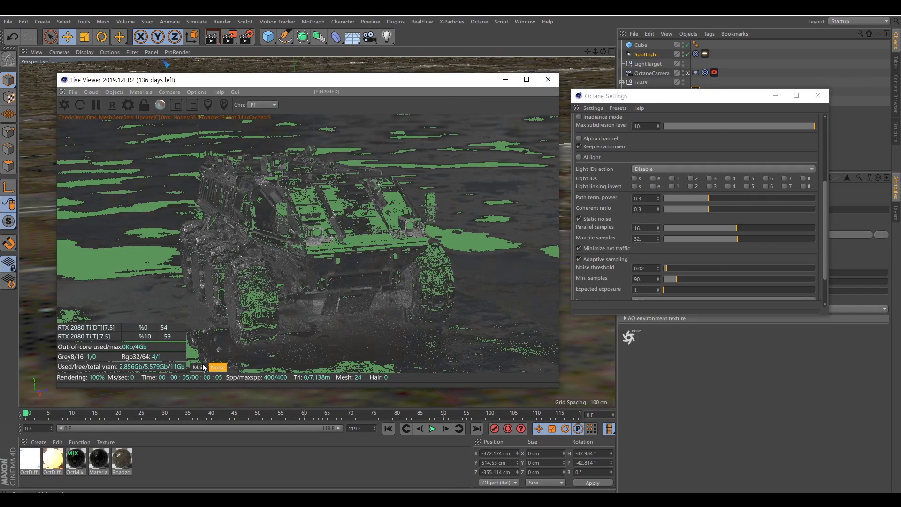
key("Tab")
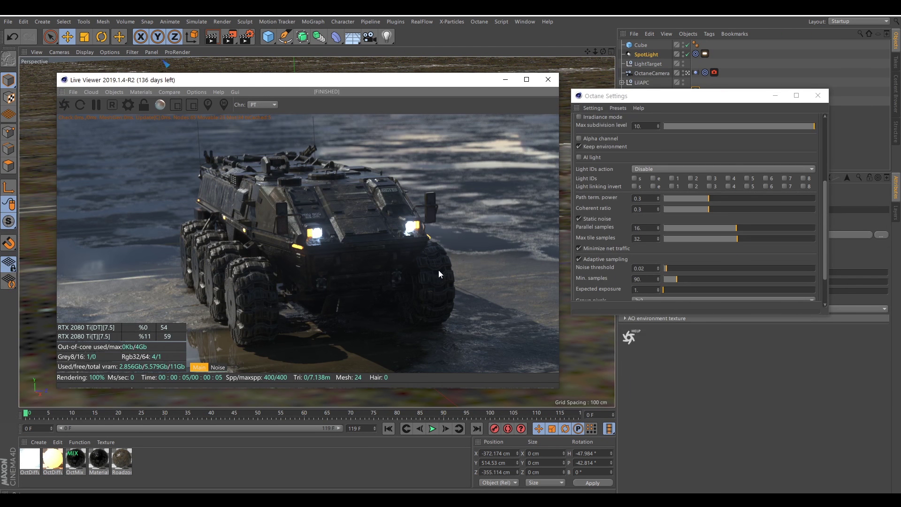
key("Tab")
key("Tab")
Step: Close the render settings and render to the Picture Viewer without saving a file
left_click(817, 95)
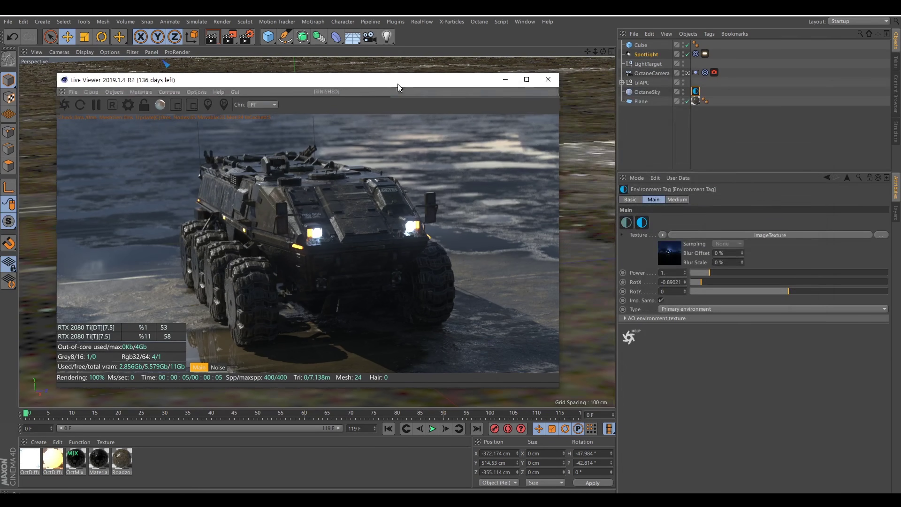
left_click_drag(395, 83, 429, 95)
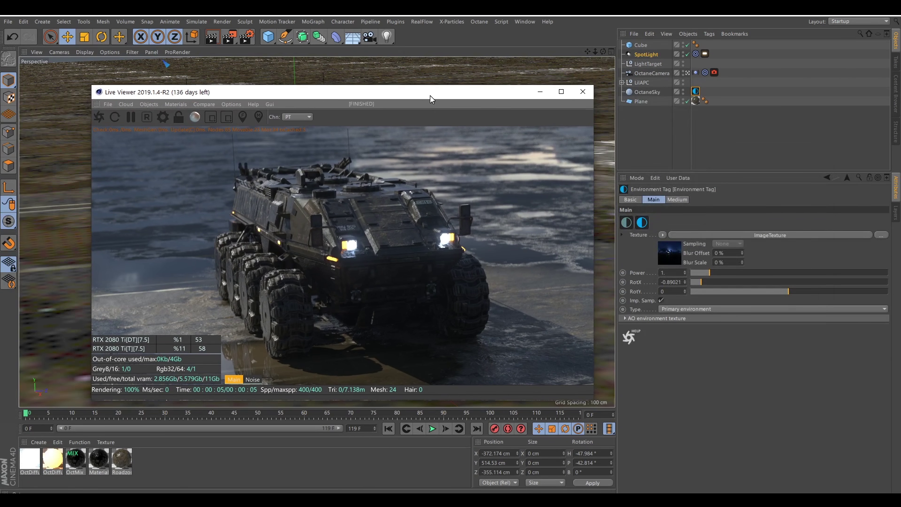
left_click(225, 20)
left_click(251, 63)
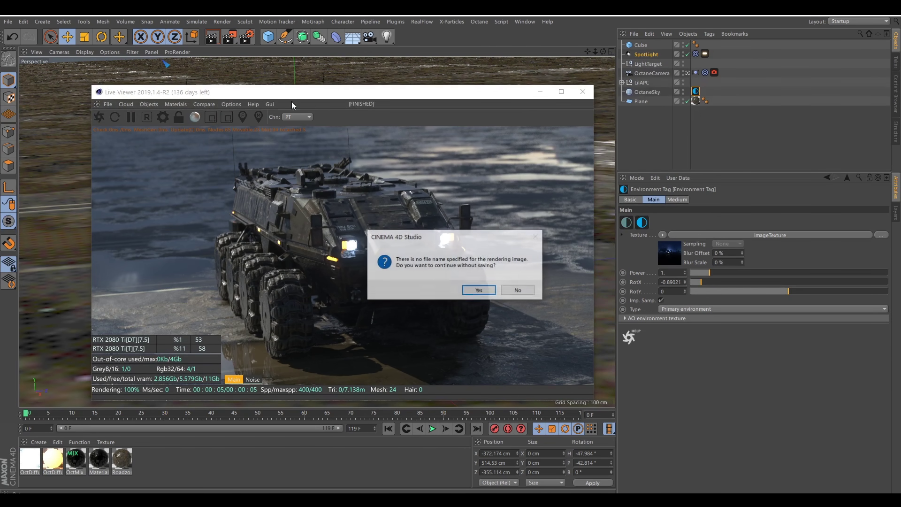
left_click(475, 289)
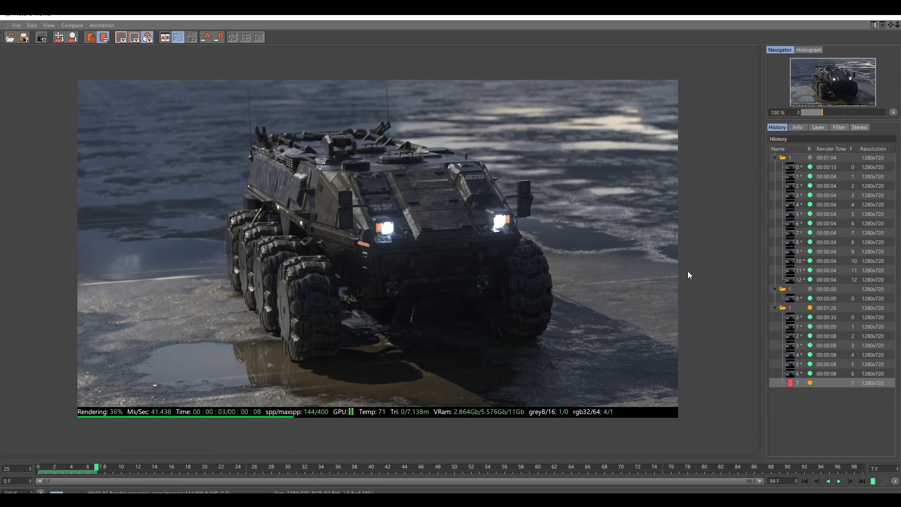
Step: Stop the render and play back frames from the first and latest History renders
left_click(16, 25)
left_click(28, 61)
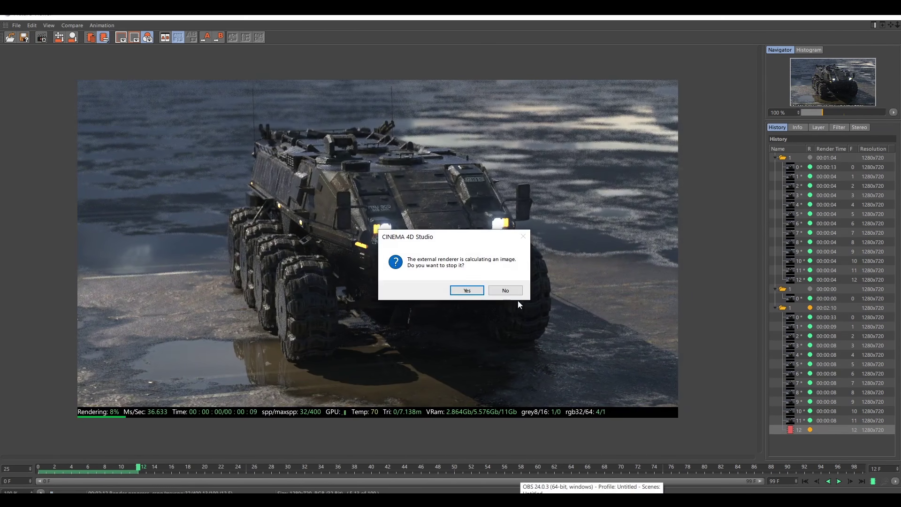
left_click(467, 290)
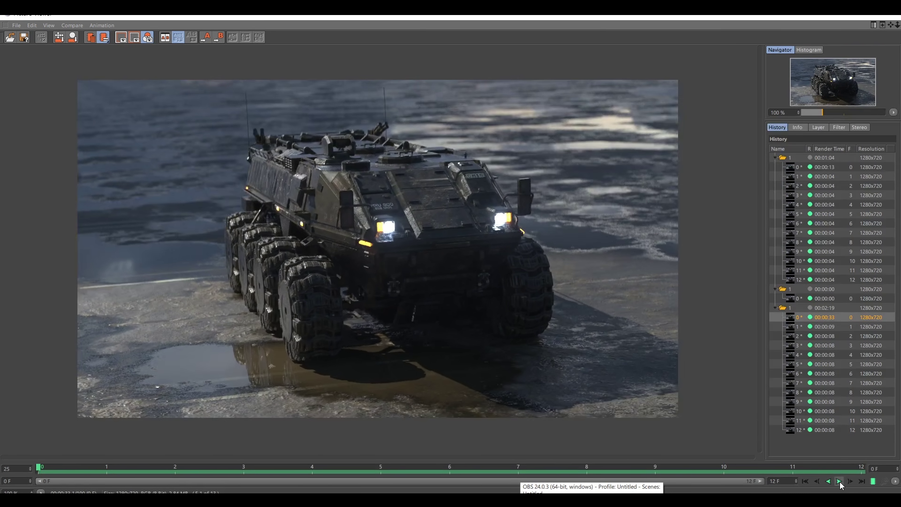
left_click(839, 481)
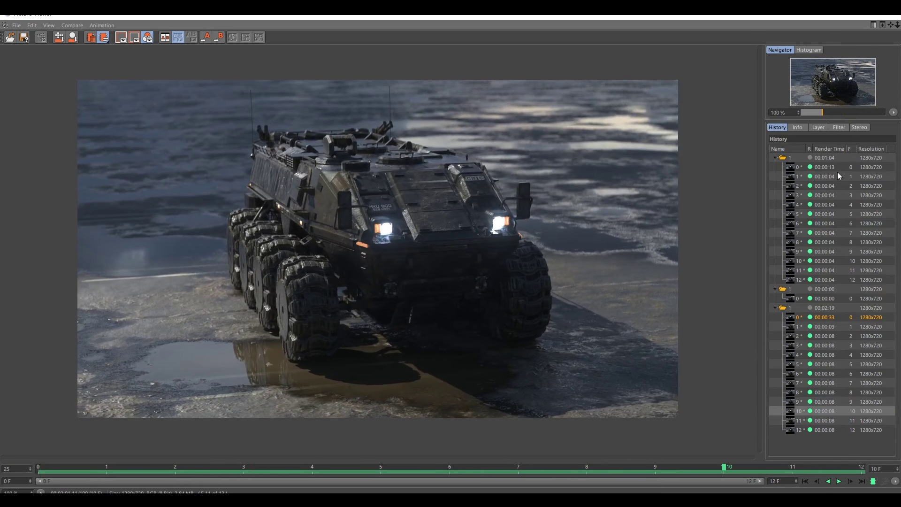
left_click(835, 169)
left_click(839, 481)
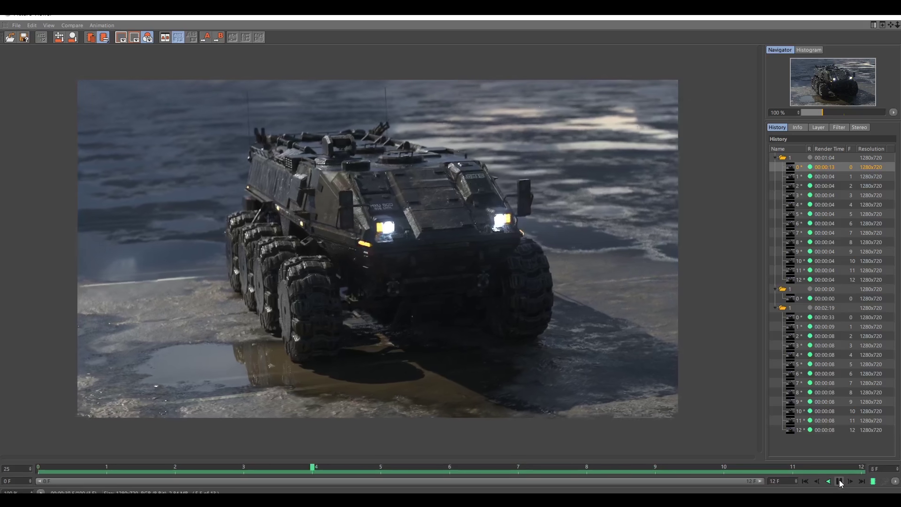
left_click(827, 317)
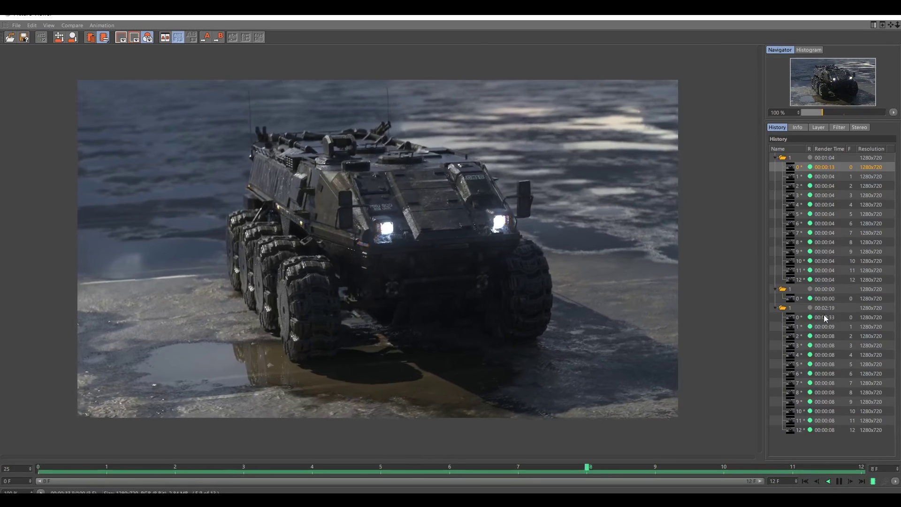
Step: Zoom in on the frames, scrub through them, then close the Picture Viewer
scroll(376, 226, "up", 1)
scroll(375, 226, "down", 2)
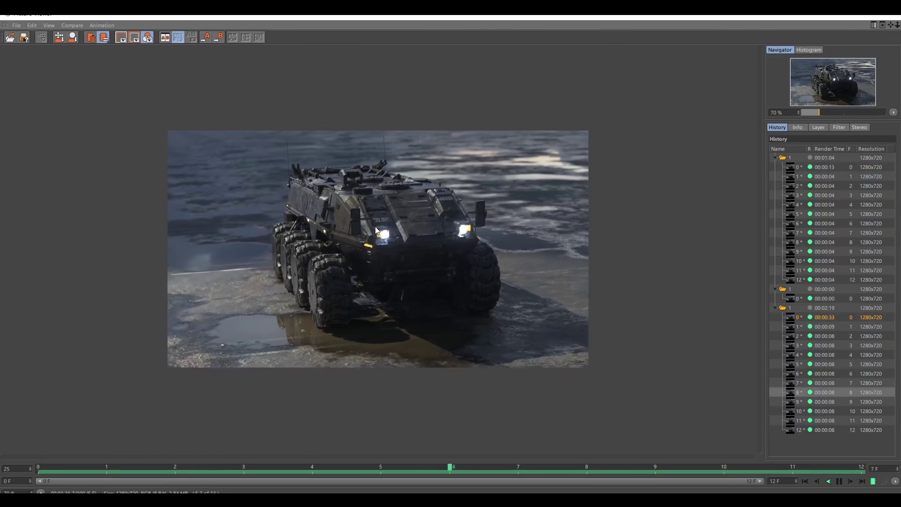
scroll(376, 226, "up", 2)
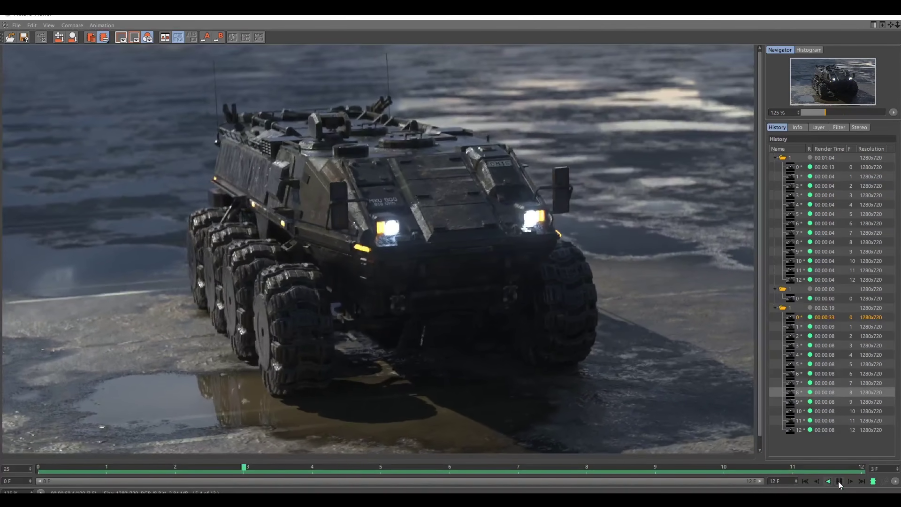
left_click(253, 467)
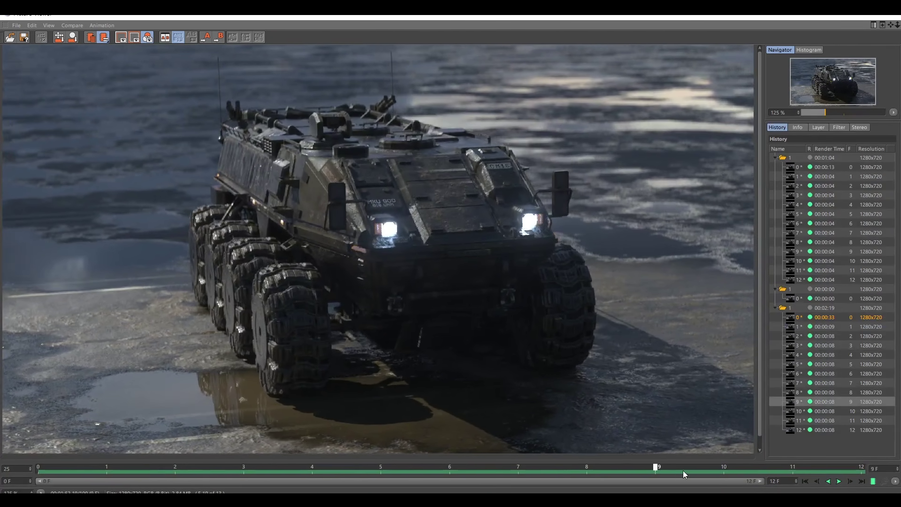
scroll(345, 246, "down", 2)
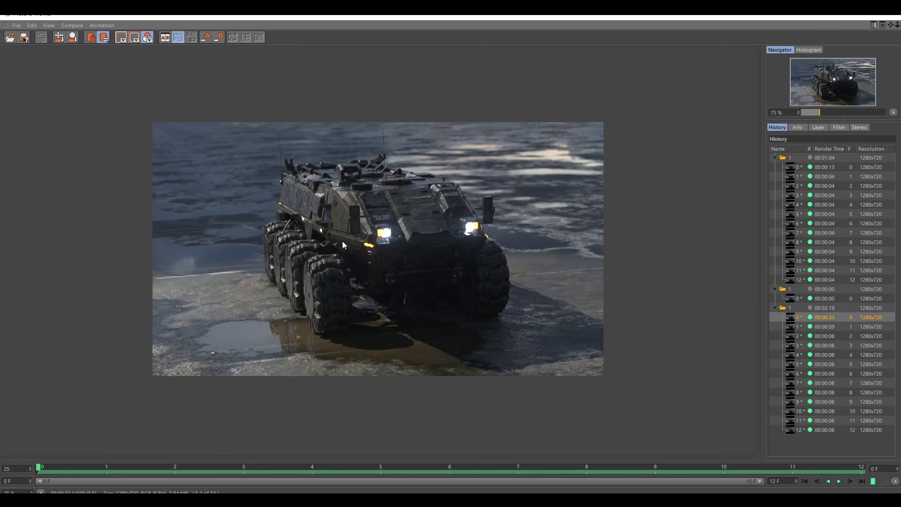
scroll(347, 251, "up", 8)
scroll(347, 253, "down", 5)
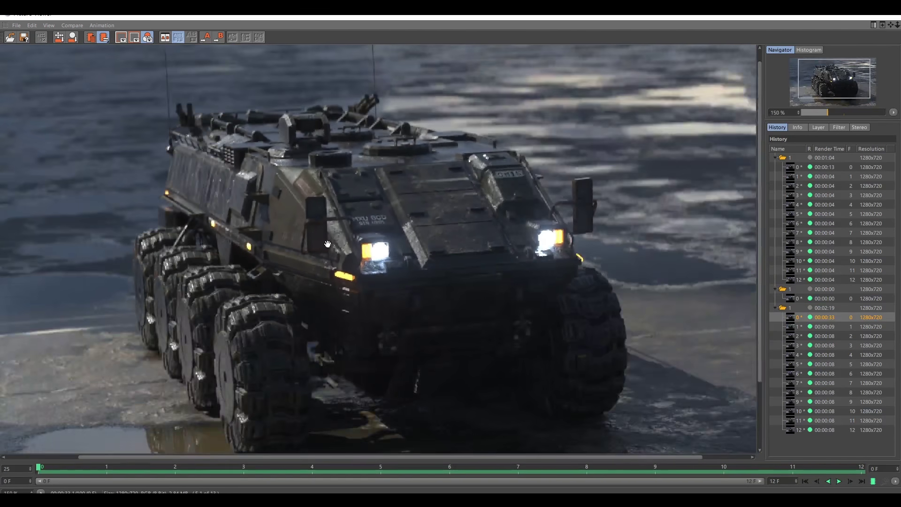
scroll(328, 249, "up", 2)
scroll(324, 246, "down", 2)
scroll(334, 245, "down", 2)
scroll(334, 245, "up", 1)
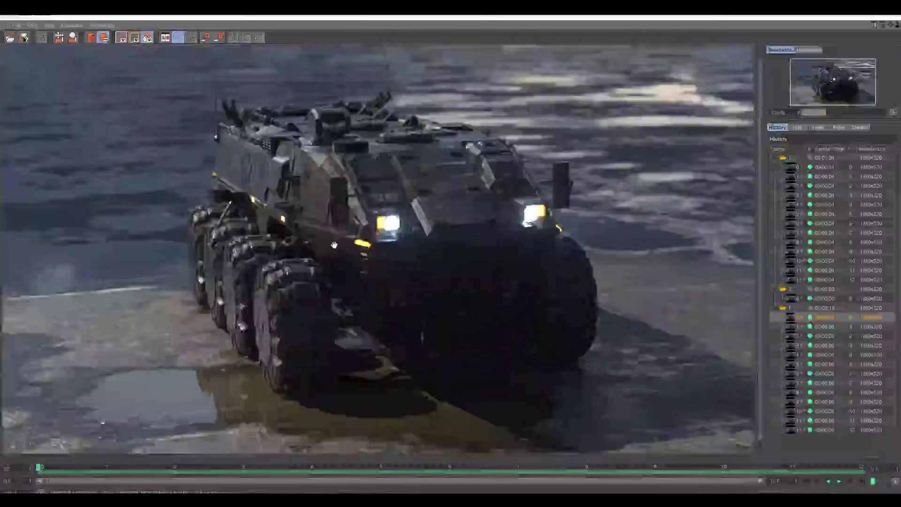
scroll(351, 245, "down", 1)
left_click_drag(248, 467, 14, 434)
left_click(898, 16)
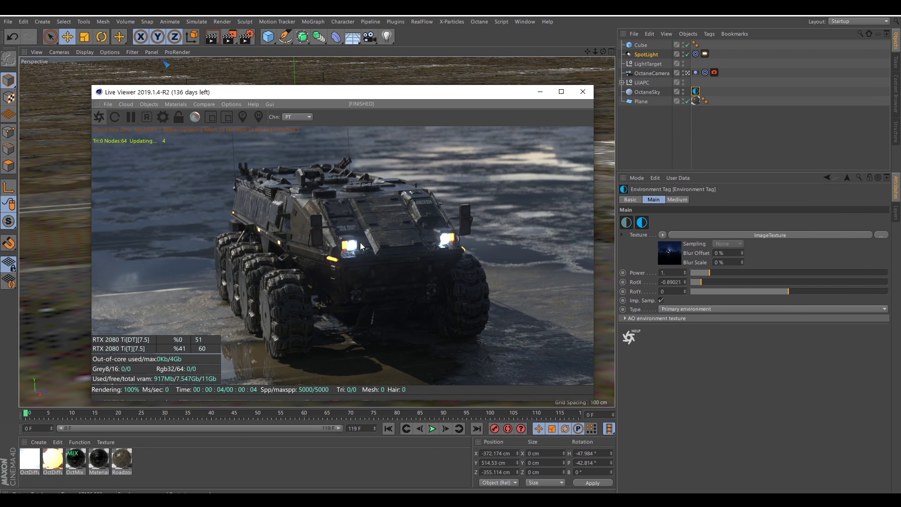
Step: Check Enable denoising and Denoise on completion in the Camera Imager's Denoiser settings
left_click(165, 122)
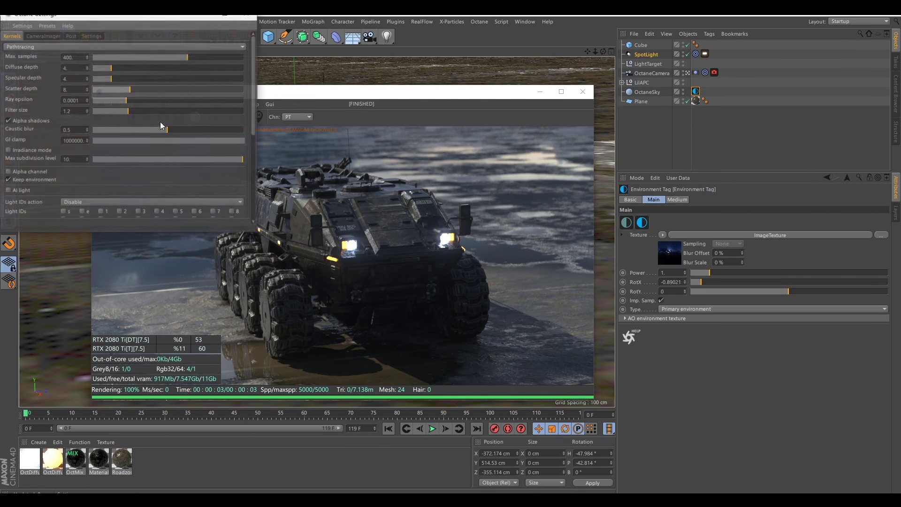
left_click(44, 36)
left_click(33, 47)
left_click(26, 56)
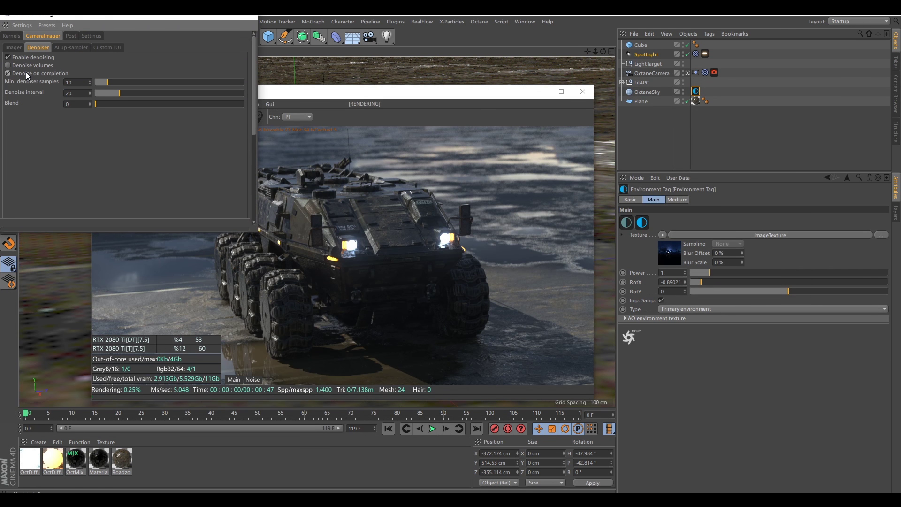
left_click(27, 72)
left_click_drag(322, 94, 331, 73)
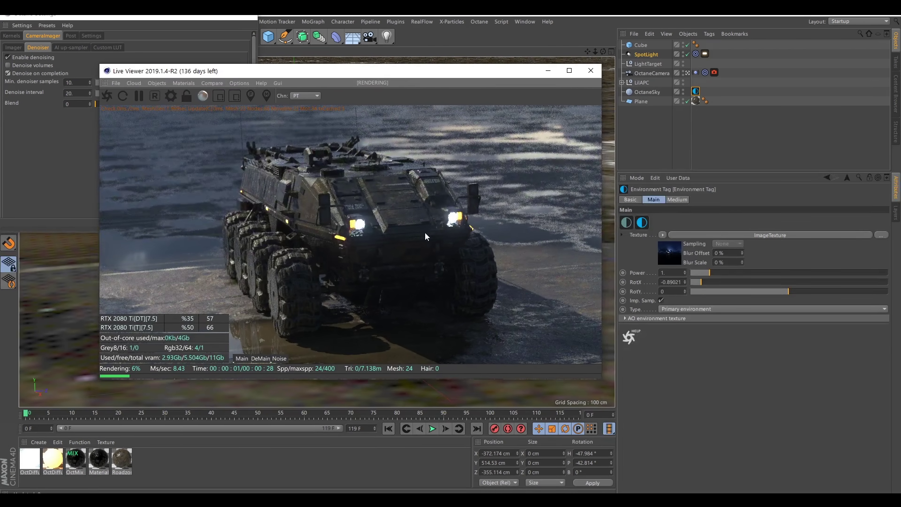
left_click(254, 18)
Step: Start rendering the animation to the Picture Viewer, confirming the save prompt
left_click(222, 21)
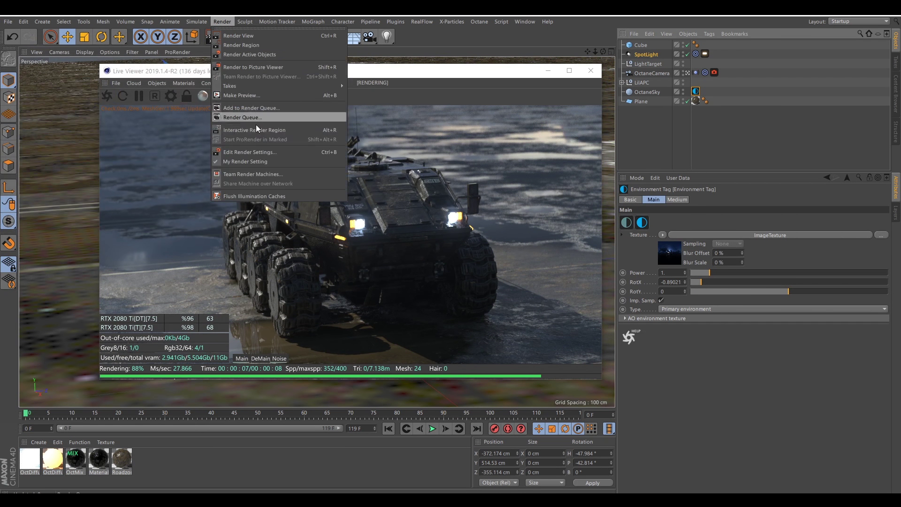
left_click(266, 152)
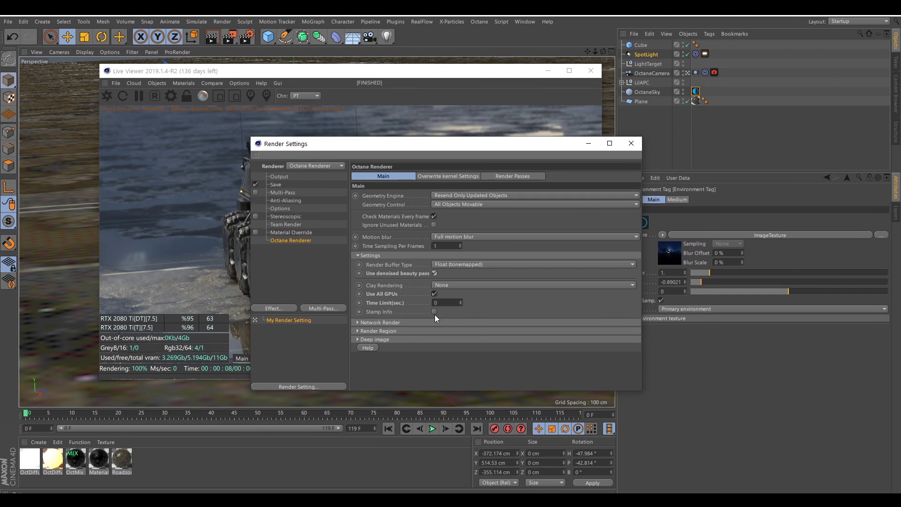
left_click(225, 73)
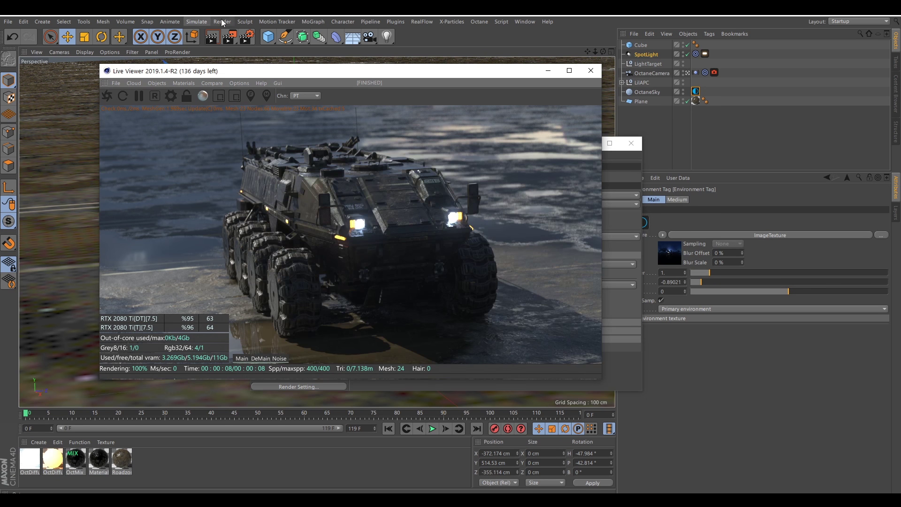
left_click(222, 21)
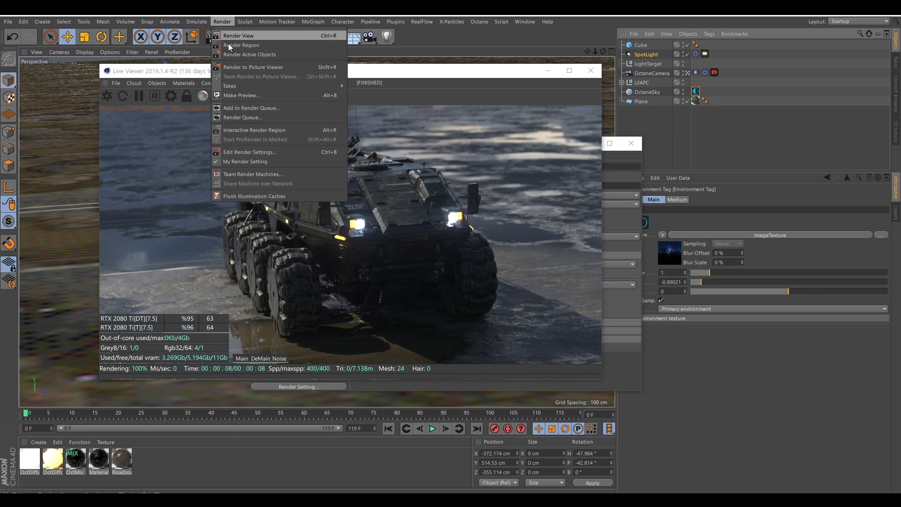
left_click(251, 66)
key("Return")
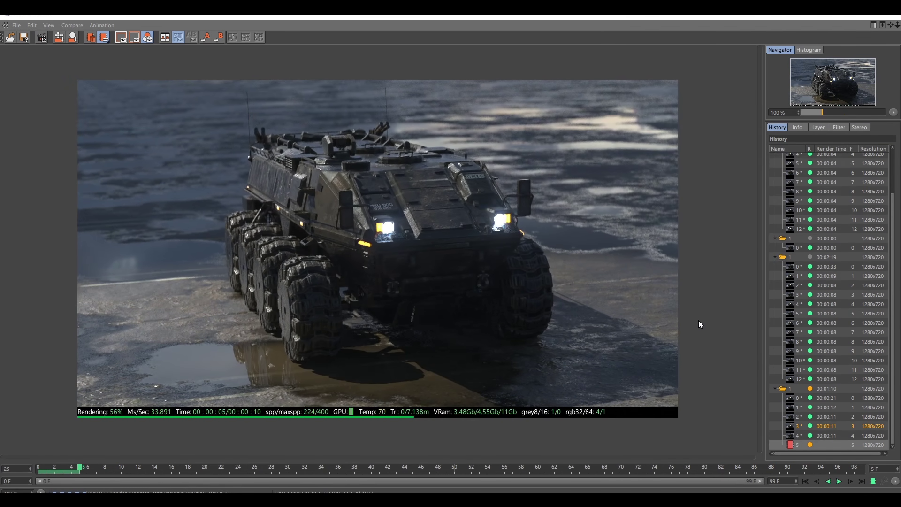
left_click(16, 26)
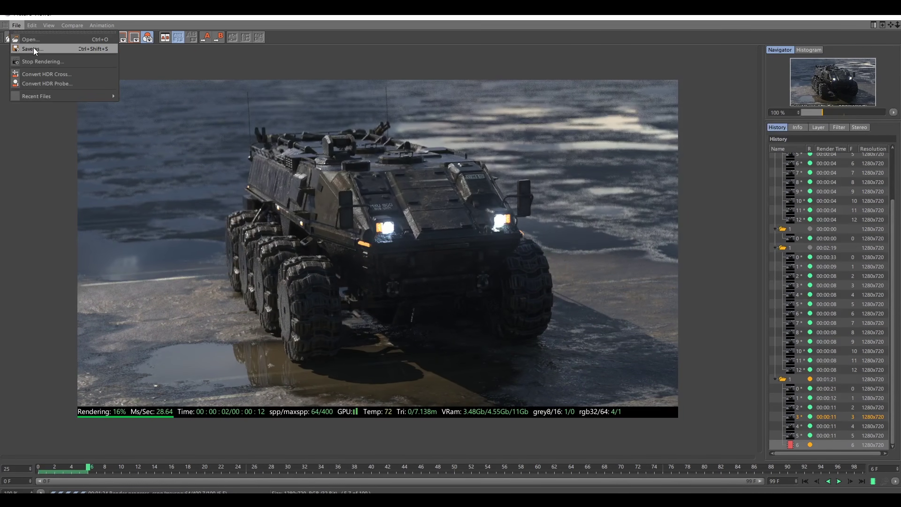
Step: Stop the Picture Viewer render after six frames and play back the new frames
left_click(43, 62)
left_click(462, 288)
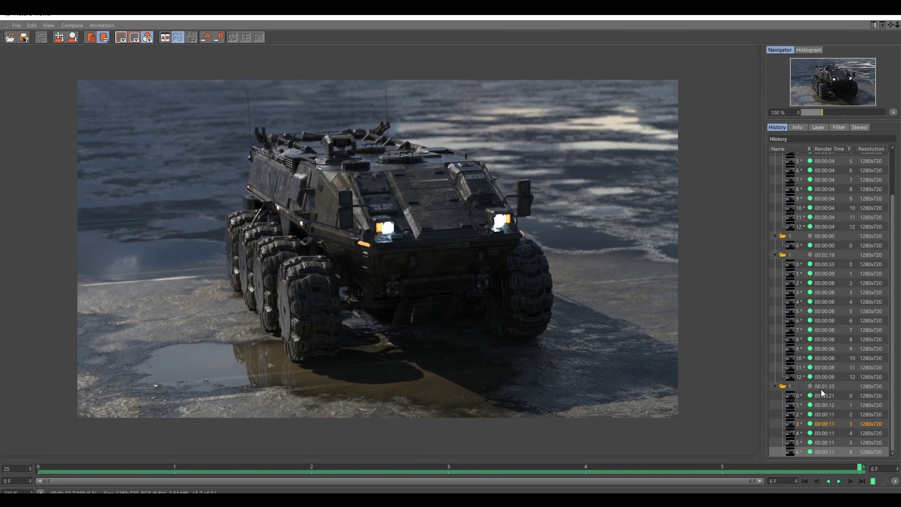
left_click(827, 397)
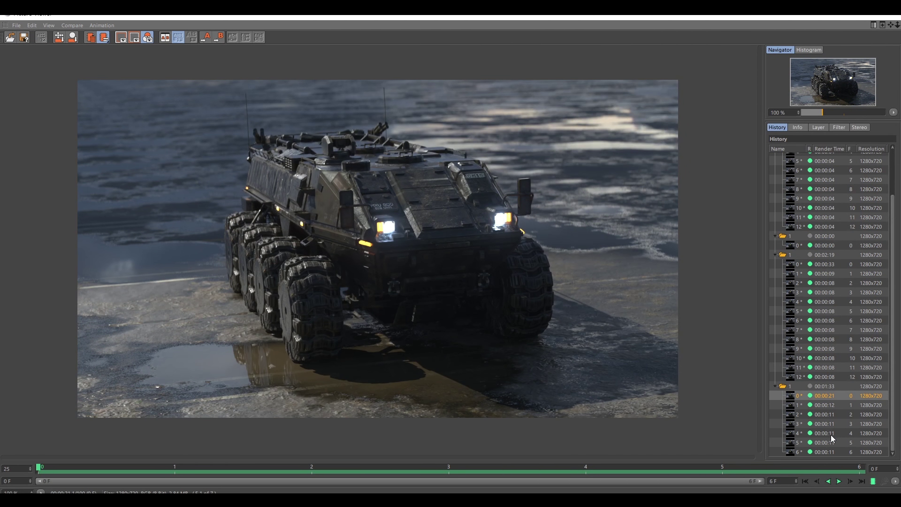
left_click(839, 481)
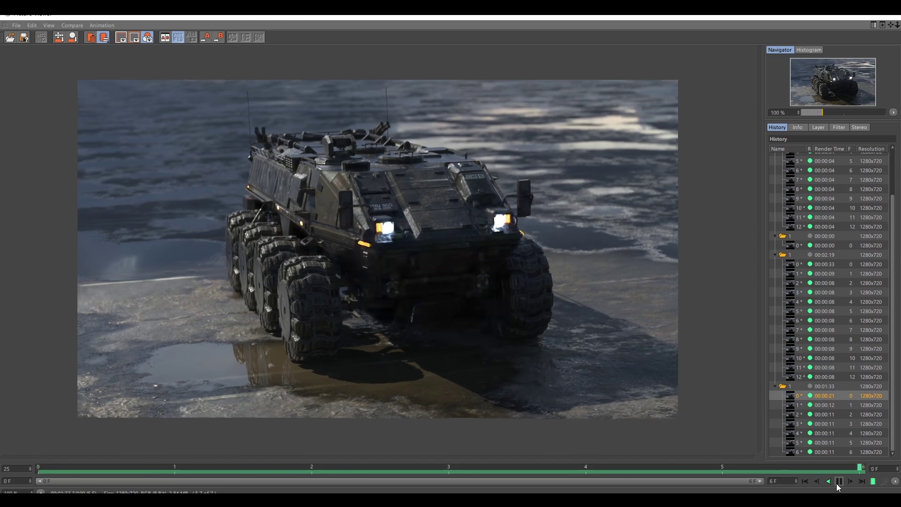
left_click(839, 481)
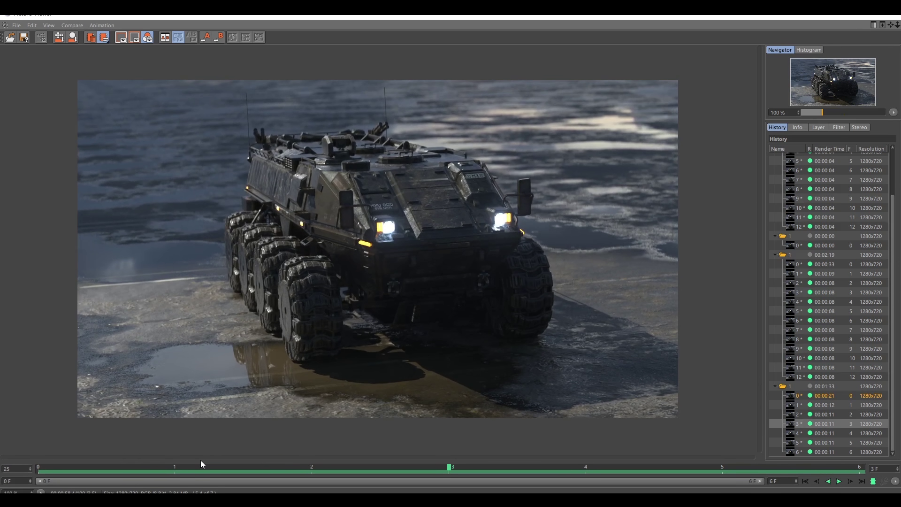
Step: Scrub the six-frame render and compare it with the earlier 12-frame render in History
left_click(40, 467)
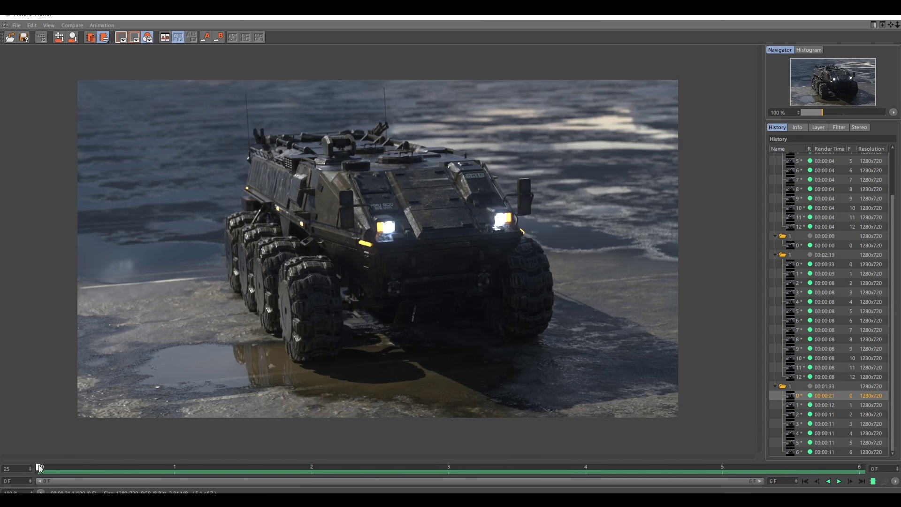
mouse_move(40, 467)
left_mouse_down()
mouse_move(583, 467)
mouse_move(38, 467)
left_mouse_up()
left_click(833, 265)
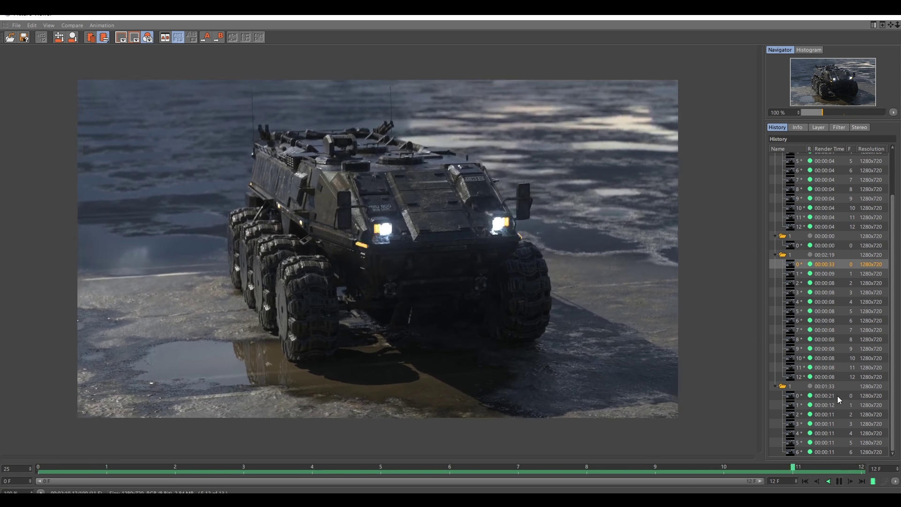
left_click(837, 395)
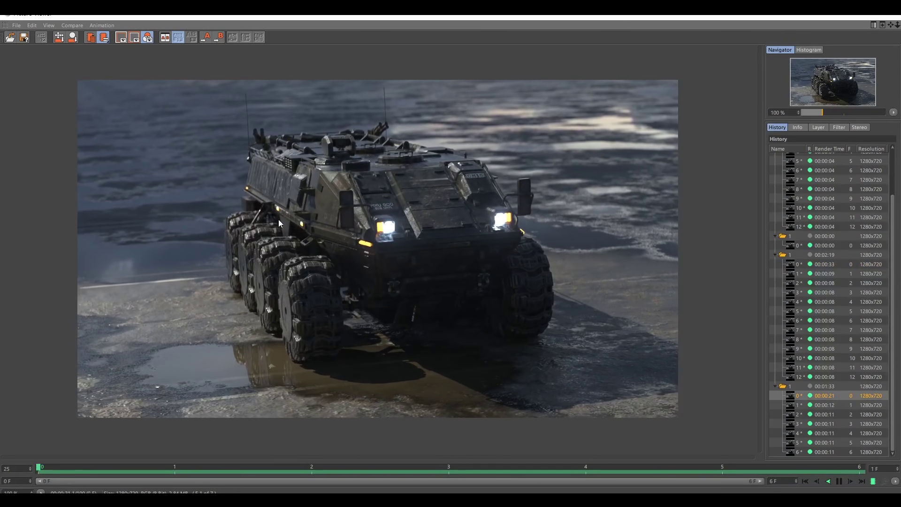
left_click(808, 265)
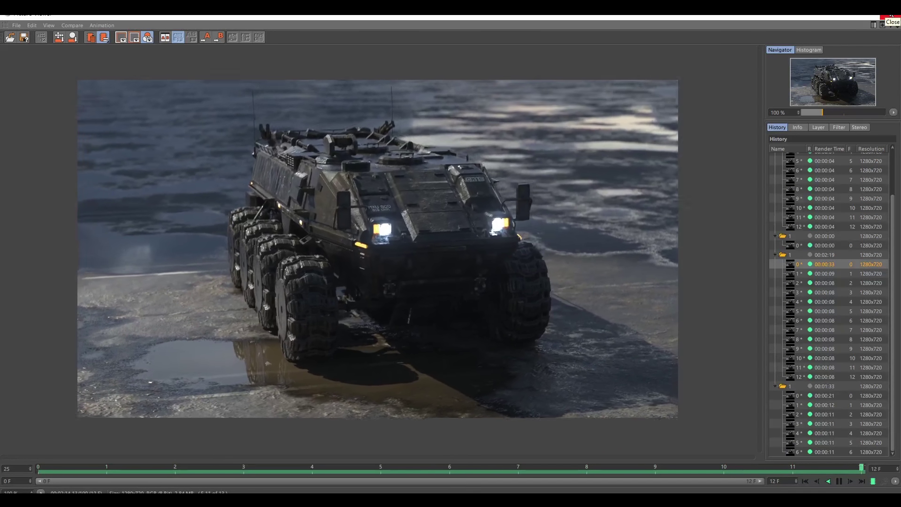
Step: Close the Picture Viewer, open Render Settings with Ctrl+B, and restart the live render
left_click(890, 15)
key("ctrl+b")
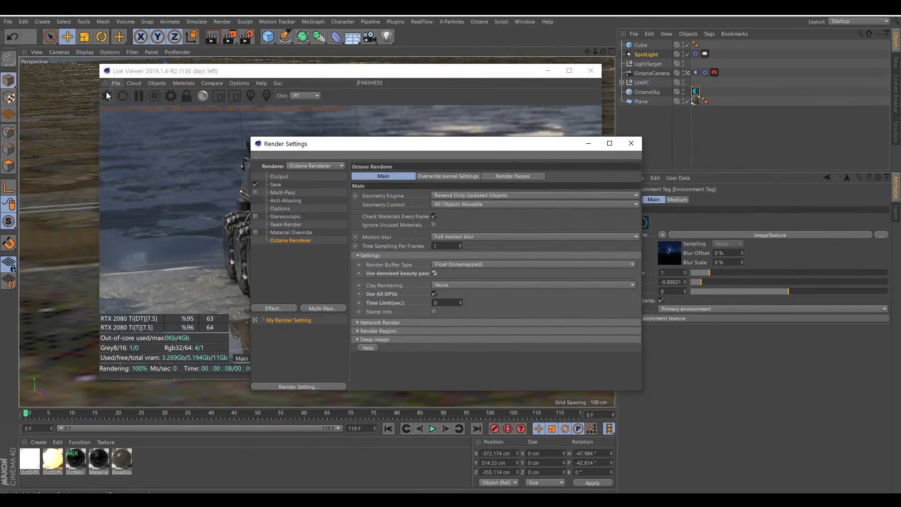
left_click(106, 92)
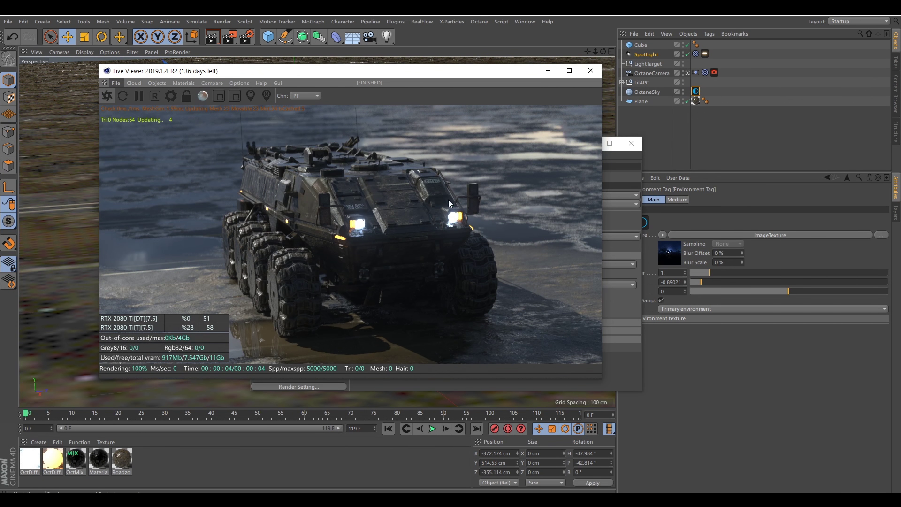
Step: Move Render Settings to the right and the Live Viewer to the left
left_click(171, 97)
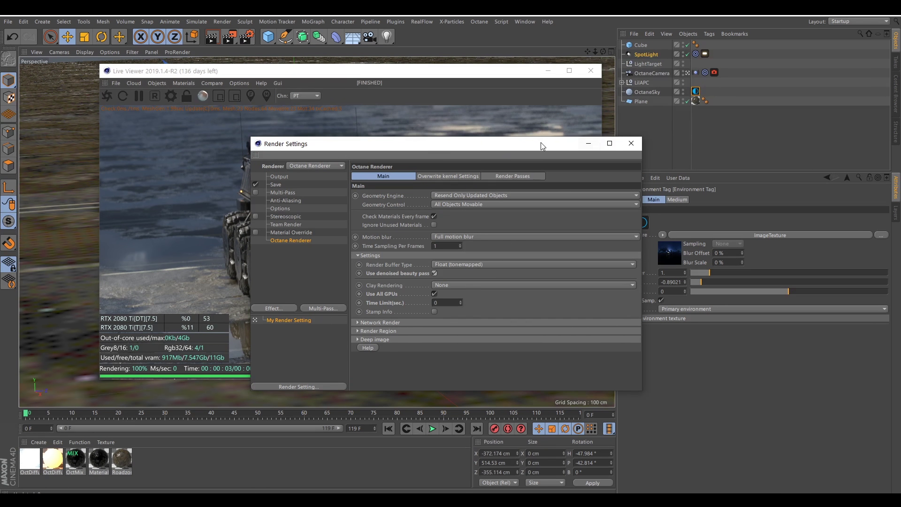
left_click_drag(541, 142, 826, 166)
left_click_drag(522, 71, 488, 78)
Step: Set the custom LUT strength to about 0.64 in the Octane settings
left_click(138, 103)
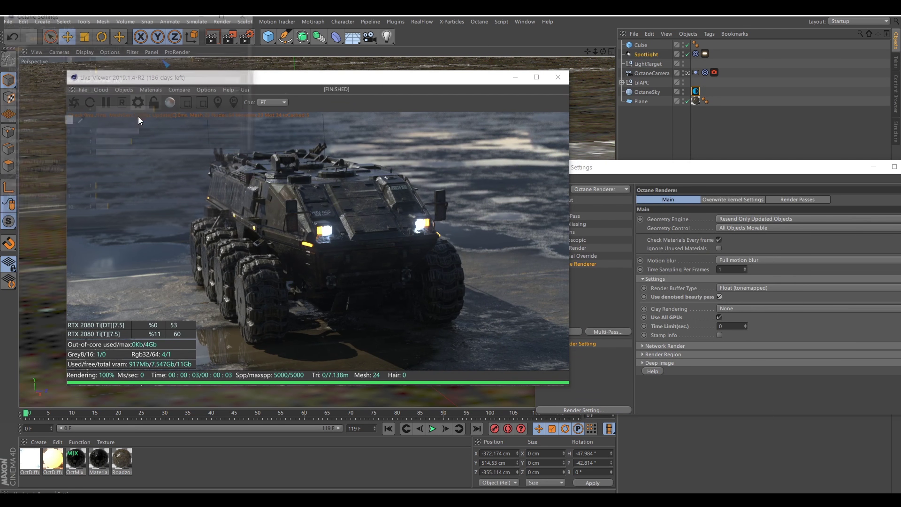
left_click(105, 47)
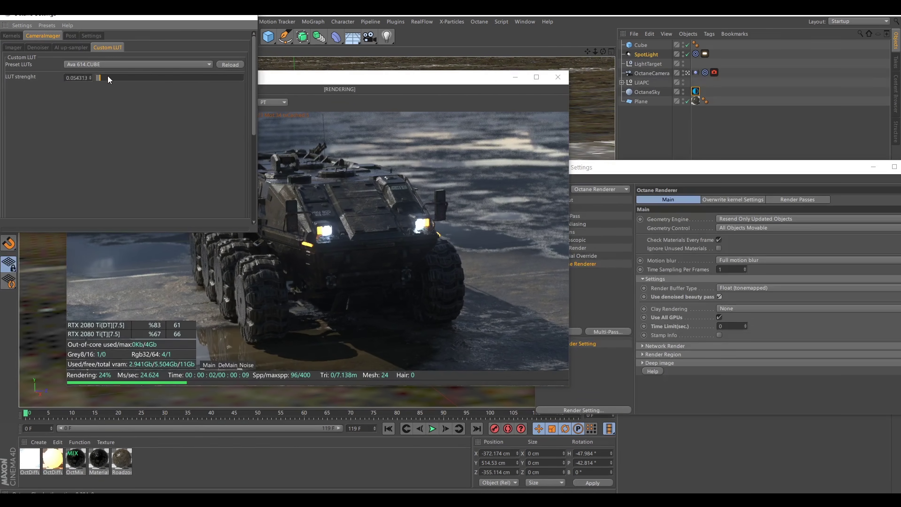
left_click_drag(108, 78, 122, 80)
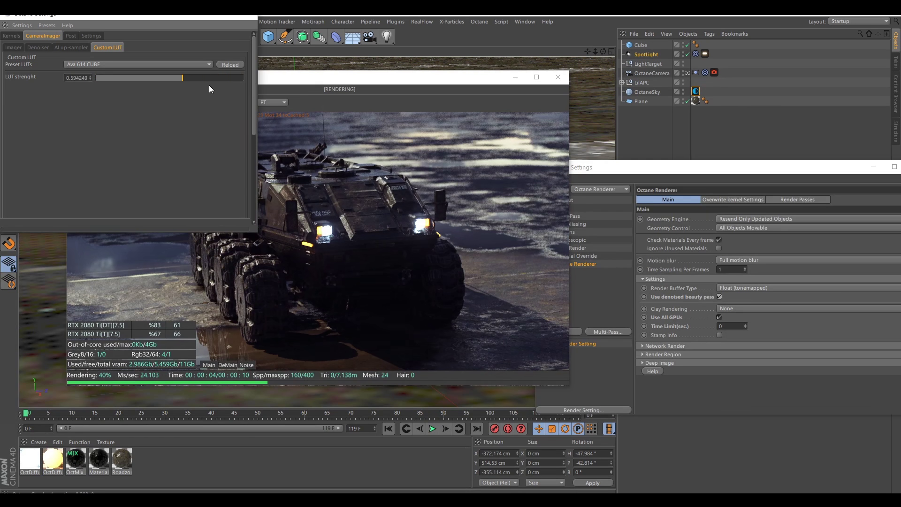
left_click_drag(209, 79, 205, 79)
left_click_drag(334, 81, 467, 79)
left_click(188, 43)
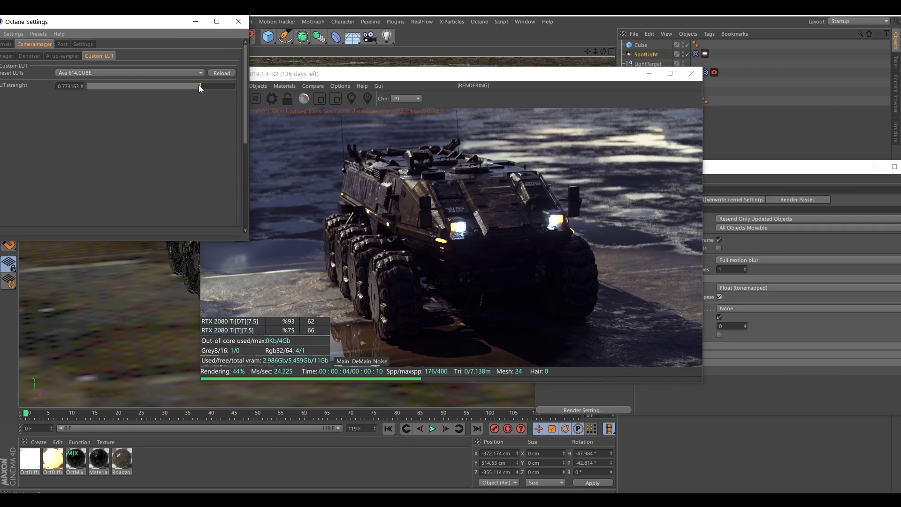
mouse_move(198, 85)
left_mouse_down()
mouse_move(176, 87)
mouse_move(223, 77)
mouse_move(186, 95)
left_mouse_up()
Step: Adjust the glare power and glare angle in the bloom and glare settings
left_click(63, 45)
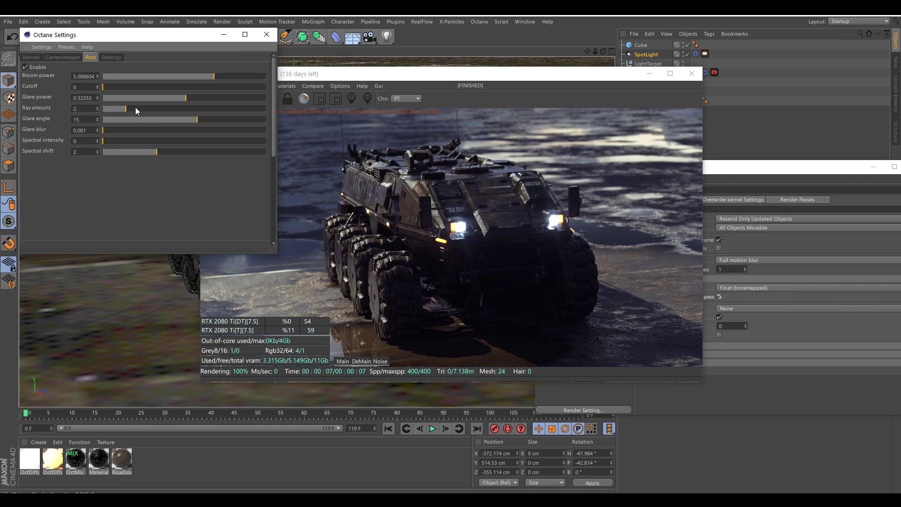
mouse_move(187, 96)
left_mouse_down()
mouse_move(155, 100)
mouse_move(188, 100)
left_mouse_up()
left_click_drag(125, 123, 116, 122)
left_click(722, 173)
left_click_drag(467, 74, 447, 74)
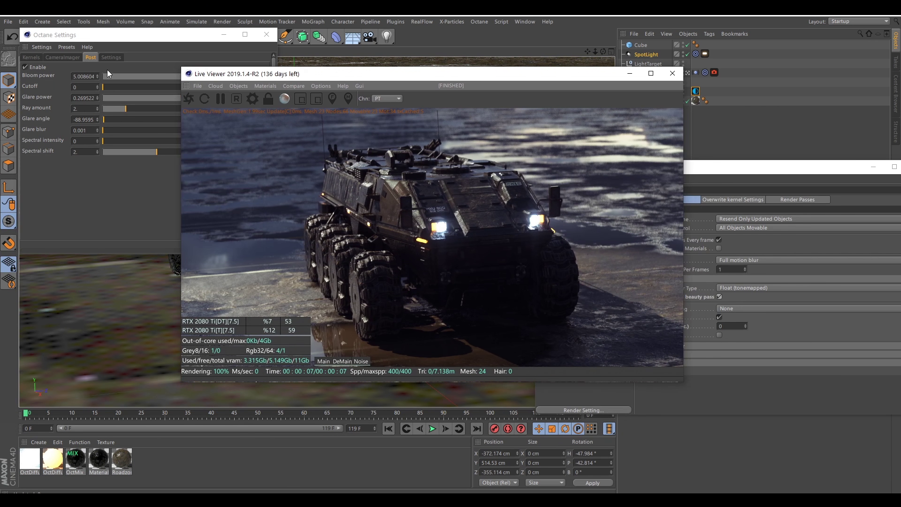
Step: Turn the denoiser off in the camera imager settings
left_click(62, 57)
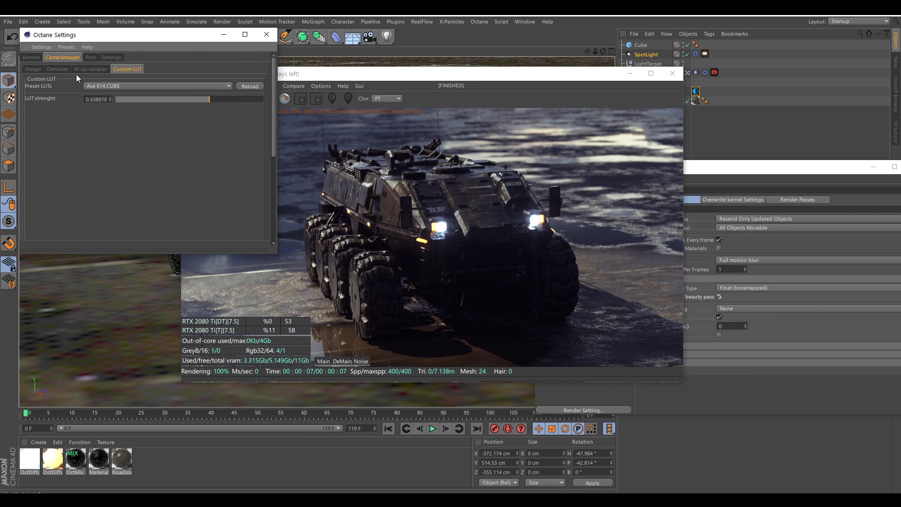
left_click(43, 69)
left_click(53, 69)
left_click(42, 81)
left_click(41, 69)
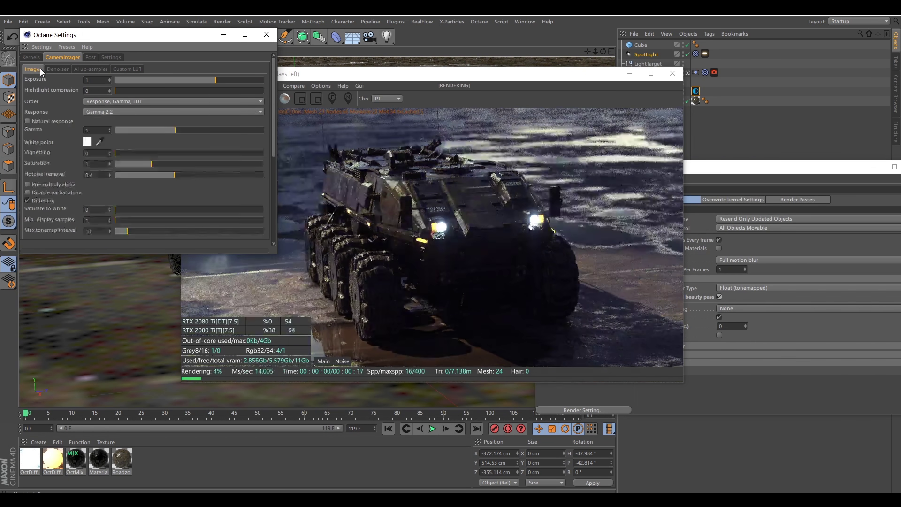
Step: Set Hotpixel removal to 0.34 and close the Octane Settings window
left_click_drag(93, 175, 64, 176)
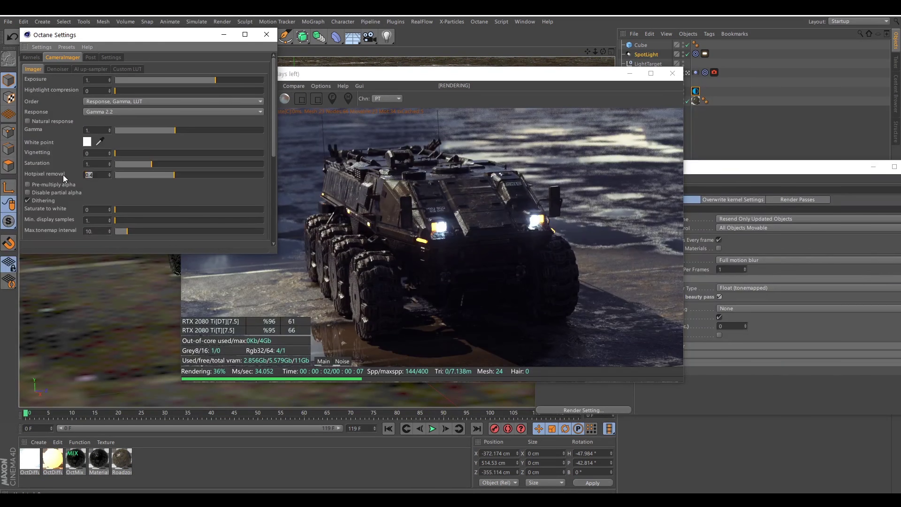
type("0.3")
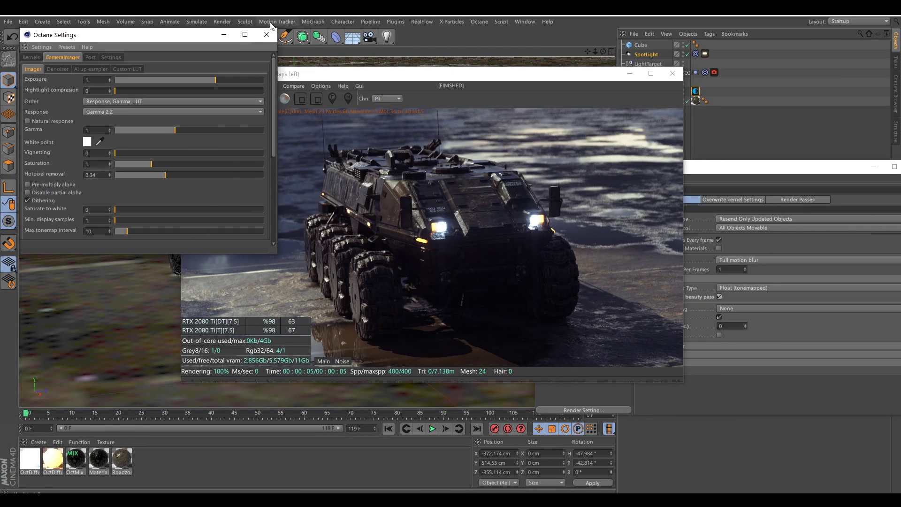
left_click(259, 38)
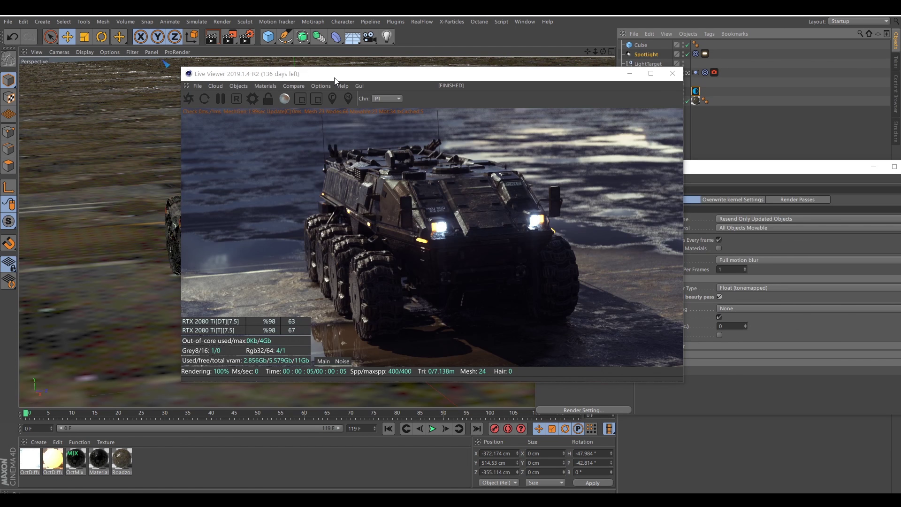
Step: Render the full animation to the Picture Viewer from the Render menu
left_click(222, 22)
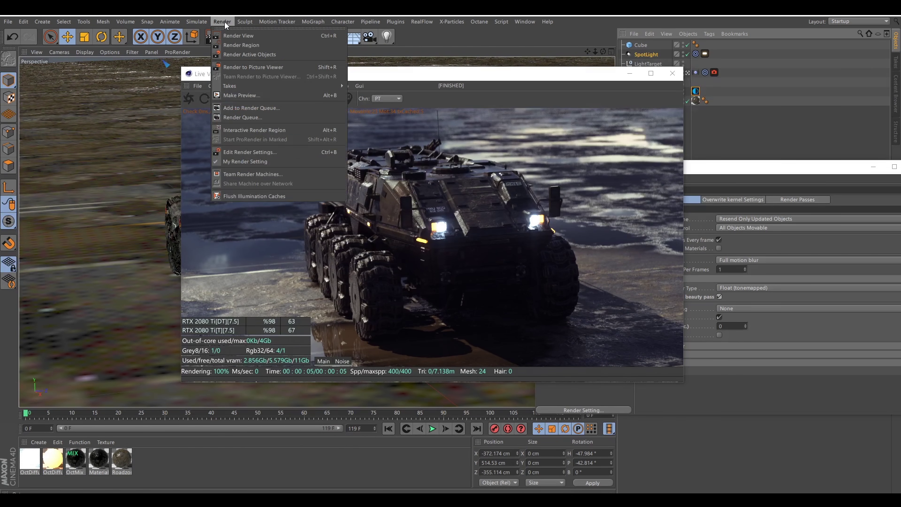
left_click(258, 67)
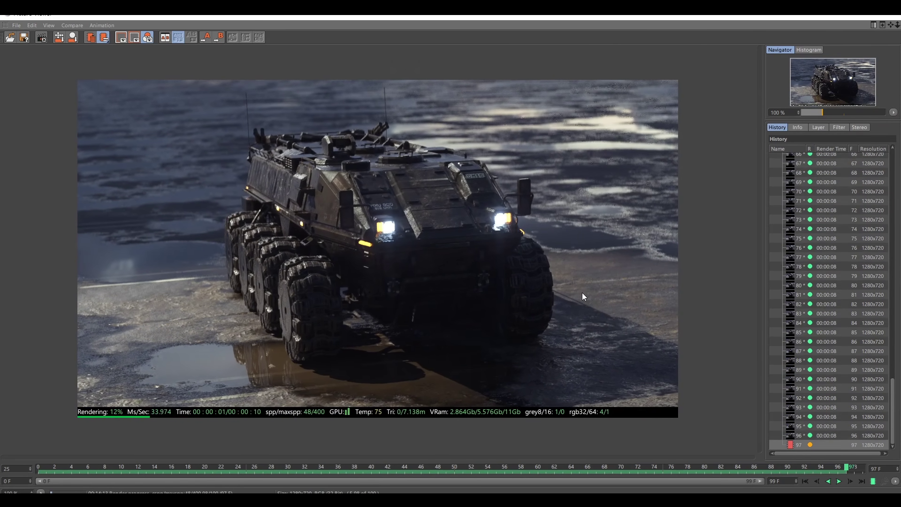
Step: Play back the finished 100-frame animation and zoom in to inspect it
scroll(826, 328, "up", 20)
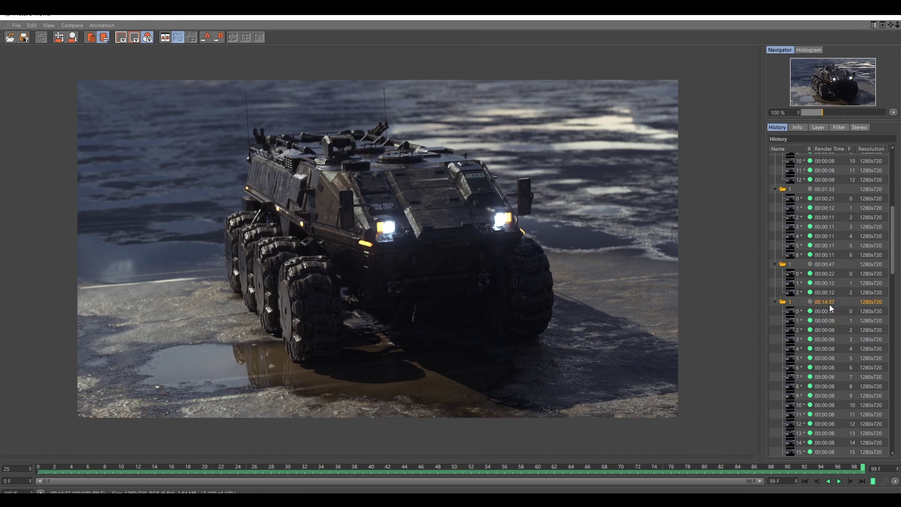
scroll(829, 305, "down", 20)
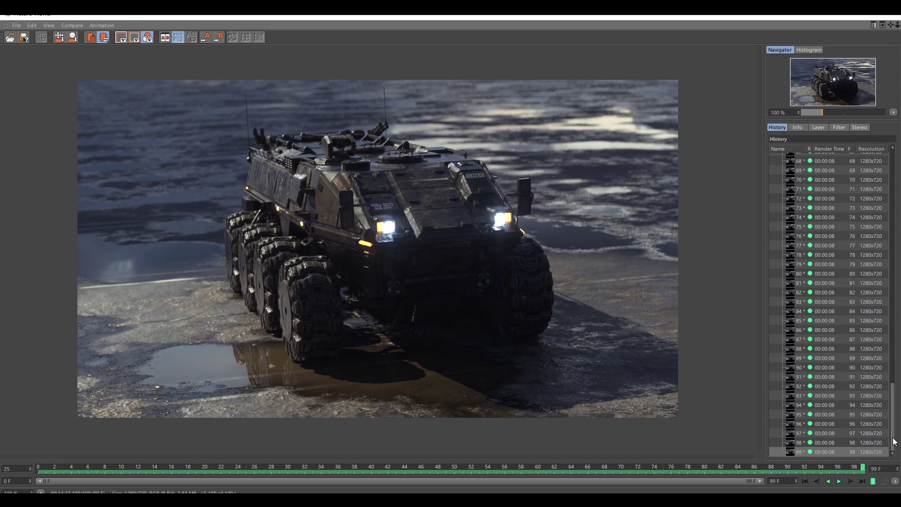
mouse_move(894, 441)
left_mouse_down()
mouse_move(893, 284)
mouse_move(893, 423)
left_mouse_up()
left_click(836, 479)
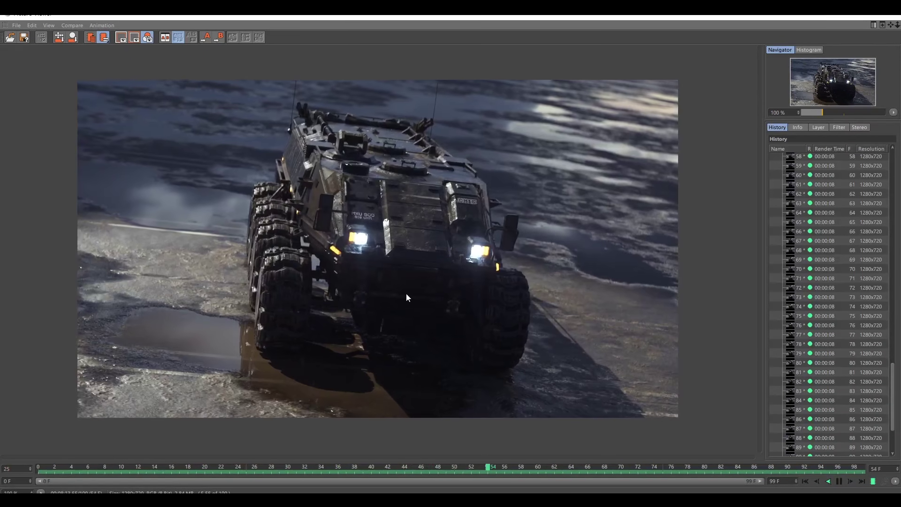
scroll(328, 274, "up", 2)
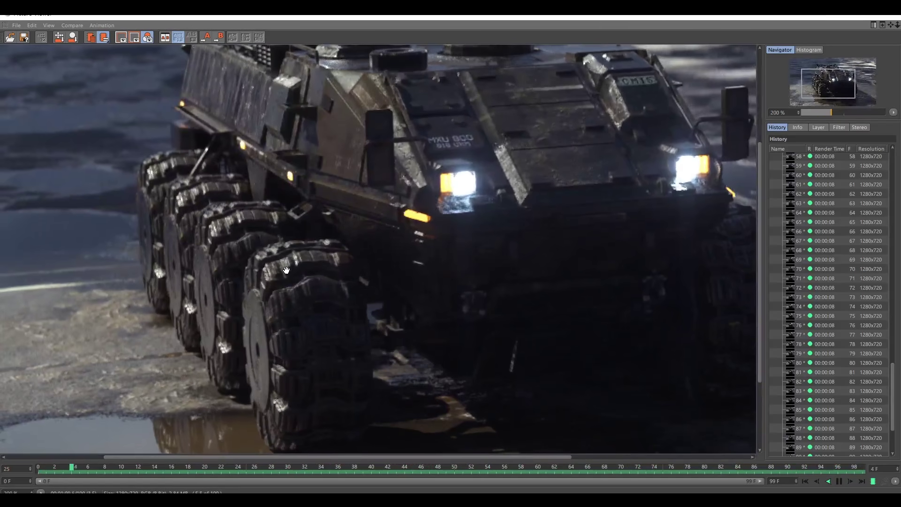
scroll(286, 270, "down", 3)
scroll(362, 288, "up", 1)
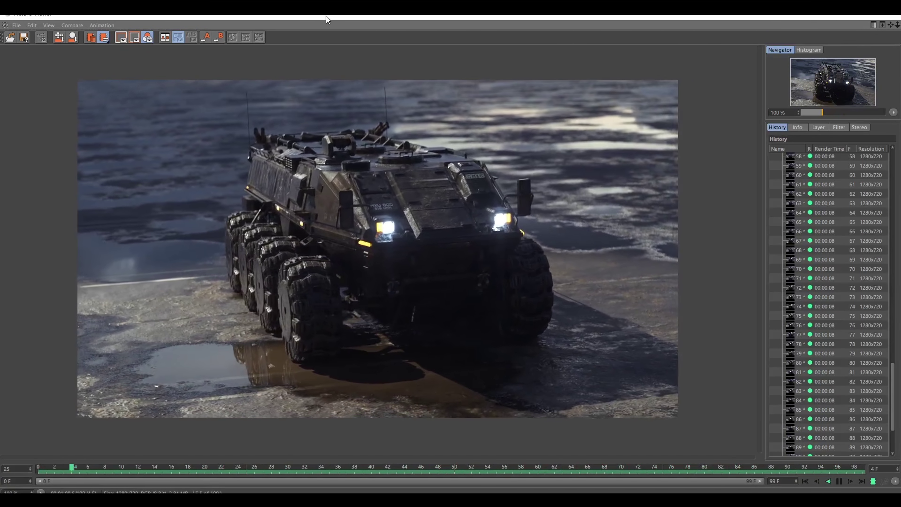
Step: Restore the Picture Viewer to a smaller window placed beside the Live Viewer
double_click(322, 16)
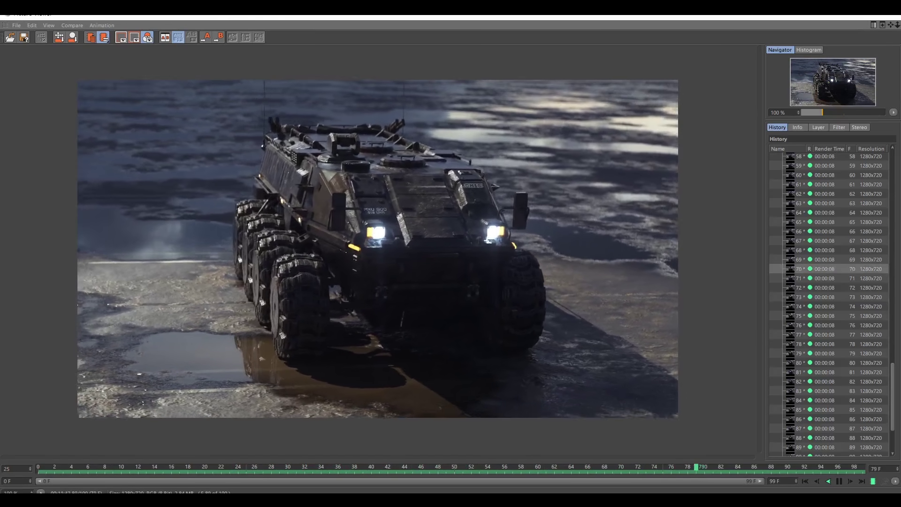
double_click(85, 16)
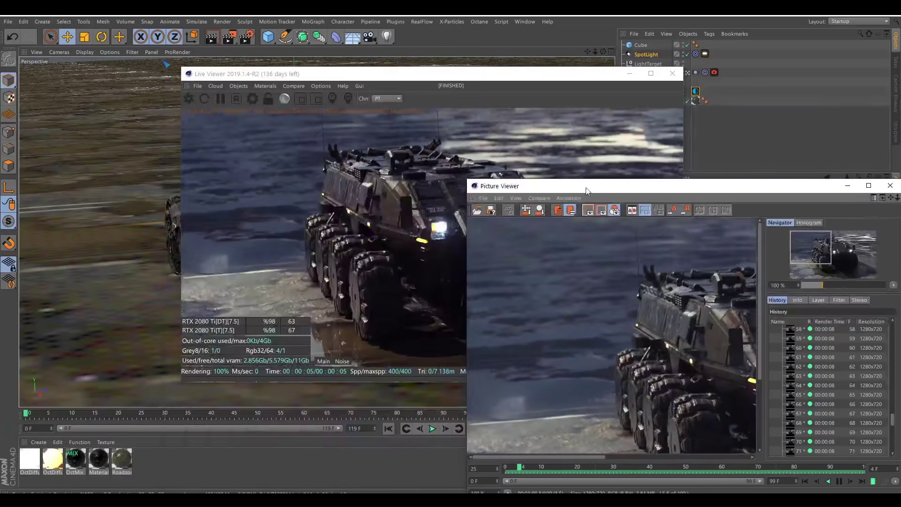
left_click_drag(539, 184, 294, 136)
scroll(422, 302, "down", 3)
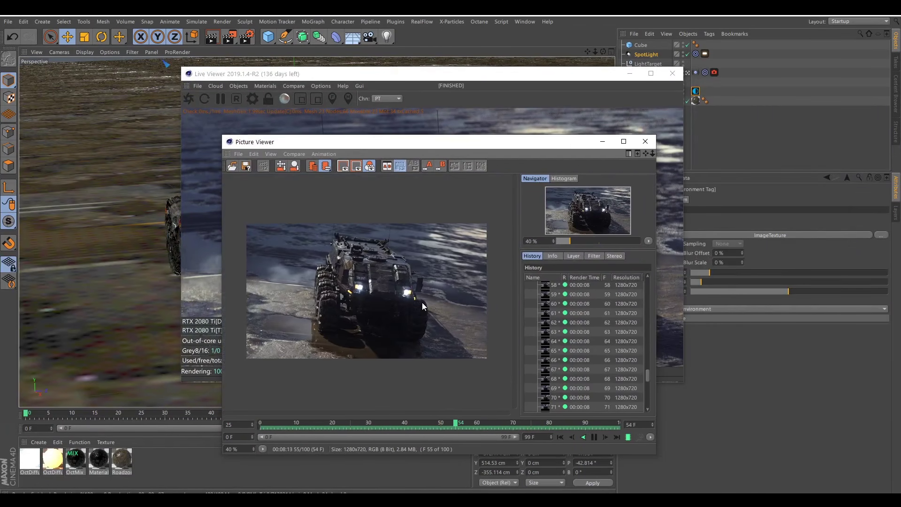
left_click_drag(472, 147, 584, 158)
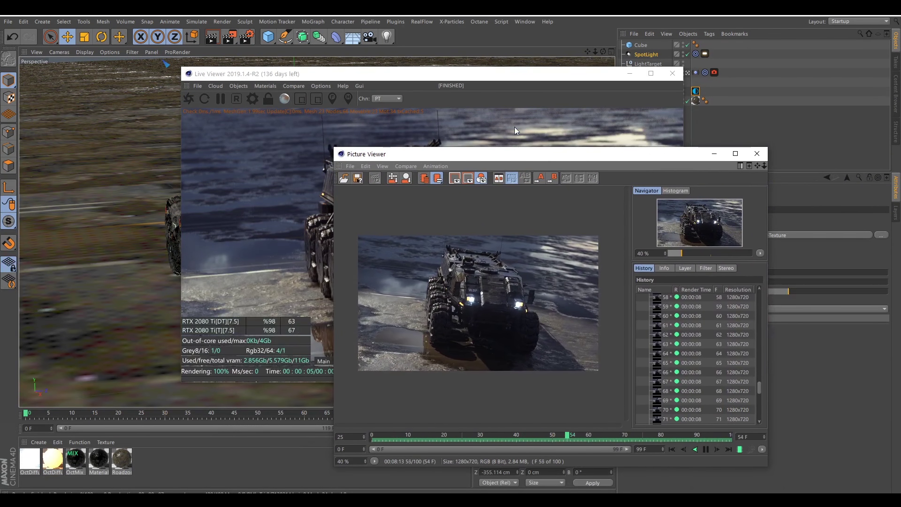
left_click_drag(422, 74, 319, 75)
left_click(596, 159)
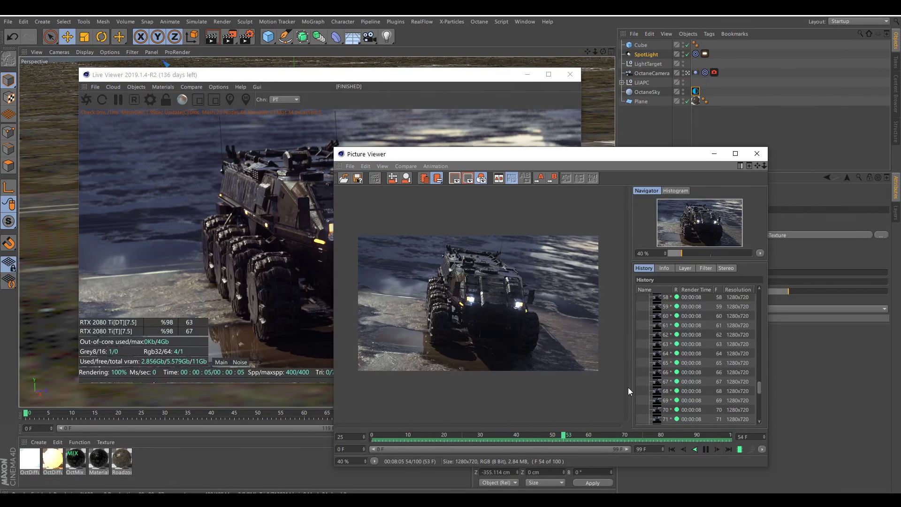
left_click_drag(758, 393, 758, 418)
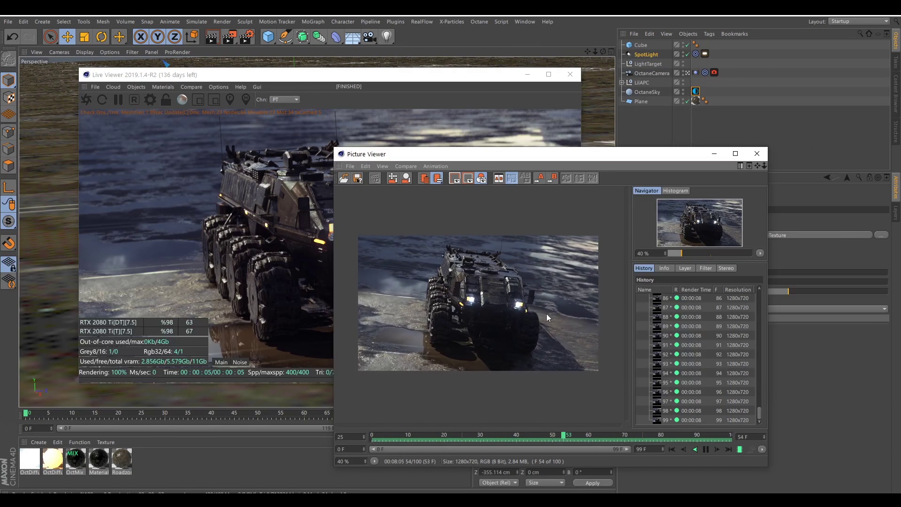
left_click(314, 176)
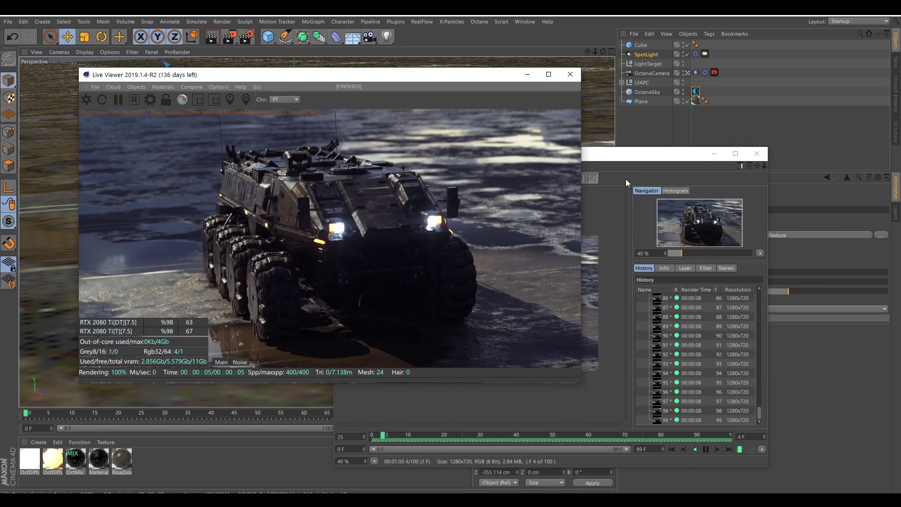
left_click(626, 179)
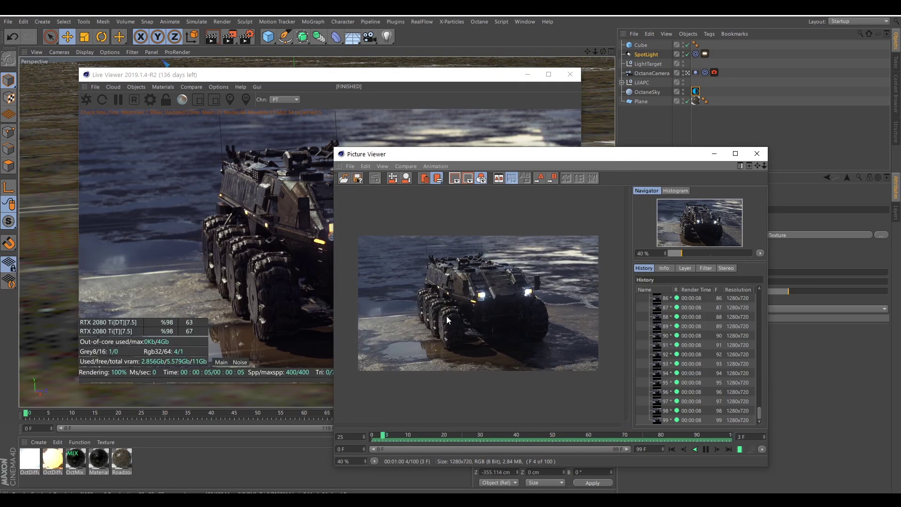
Step: Open the Octane kernel settings and scroll to Static noise and adaptive sampling
left_click(275, 86)
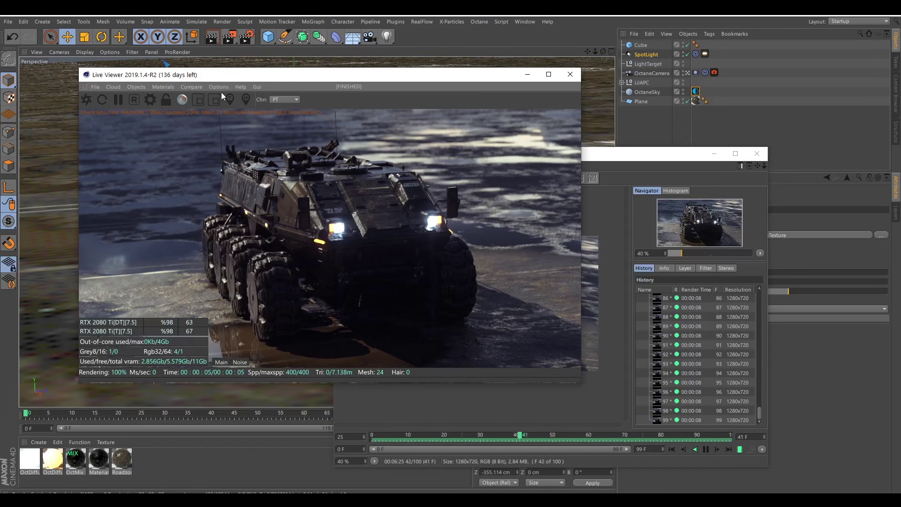
left_click(152, 100)
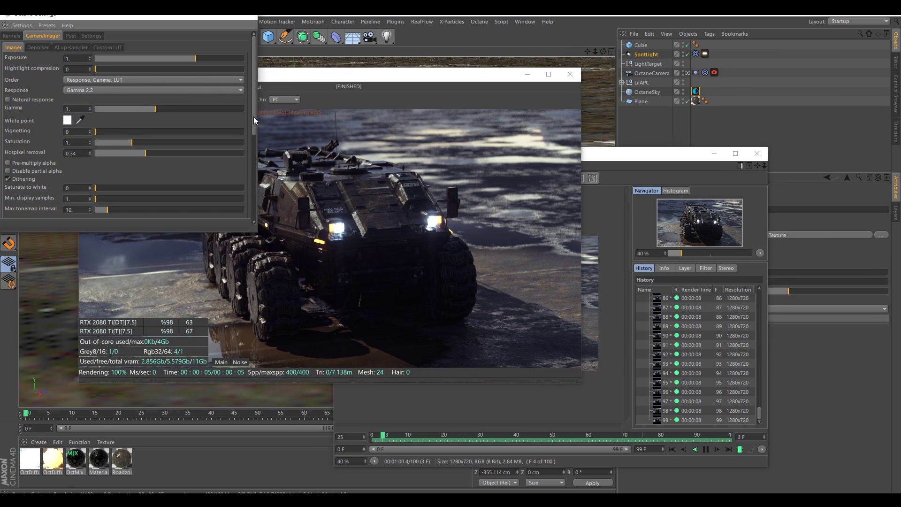
left_click(11, 35)
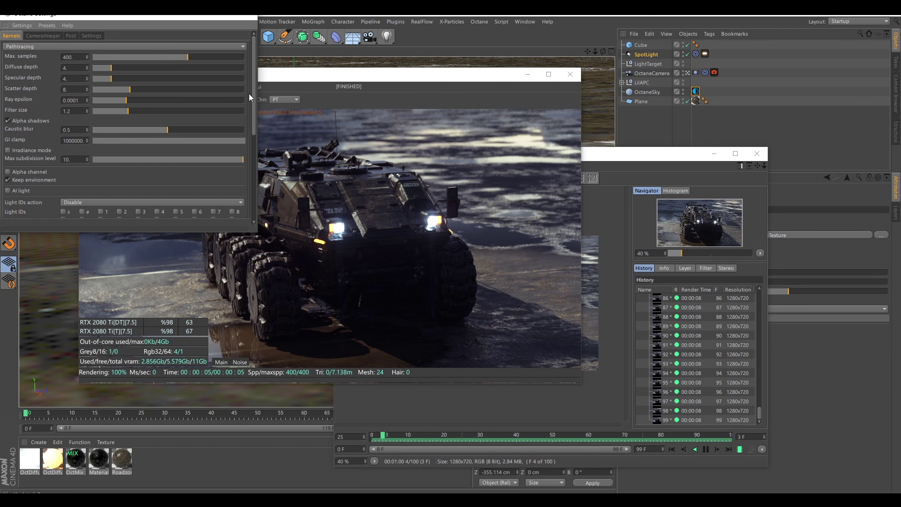
left_click_drag(202, 14, 537, 125)
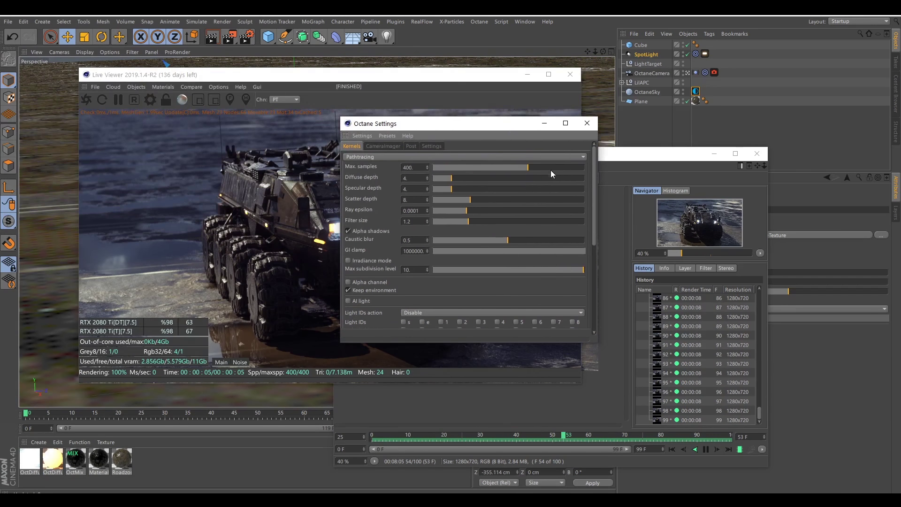
left_click_drag(595, 189, 585, 269)
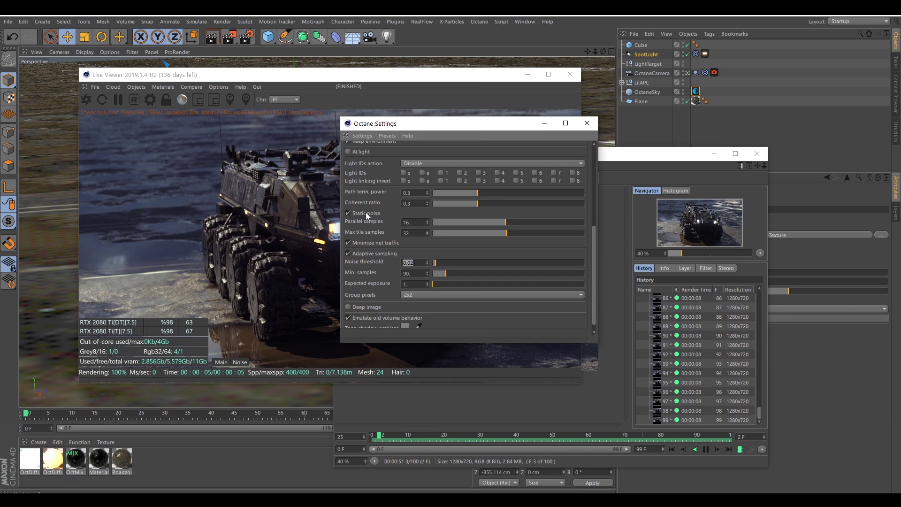
Step: Move the Octane settings to the upper right beside the Live Viewer render
left_click_drag(430, 122, 677, 75)
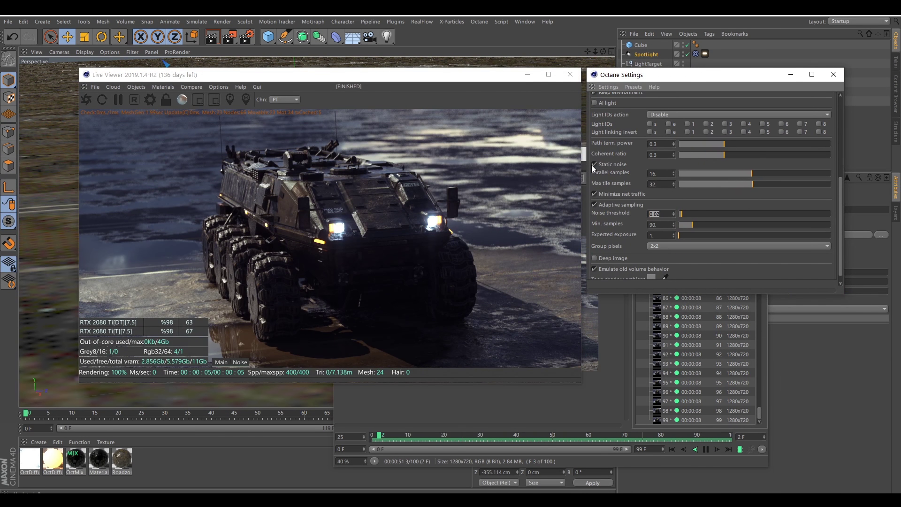
left_click(606, 359)
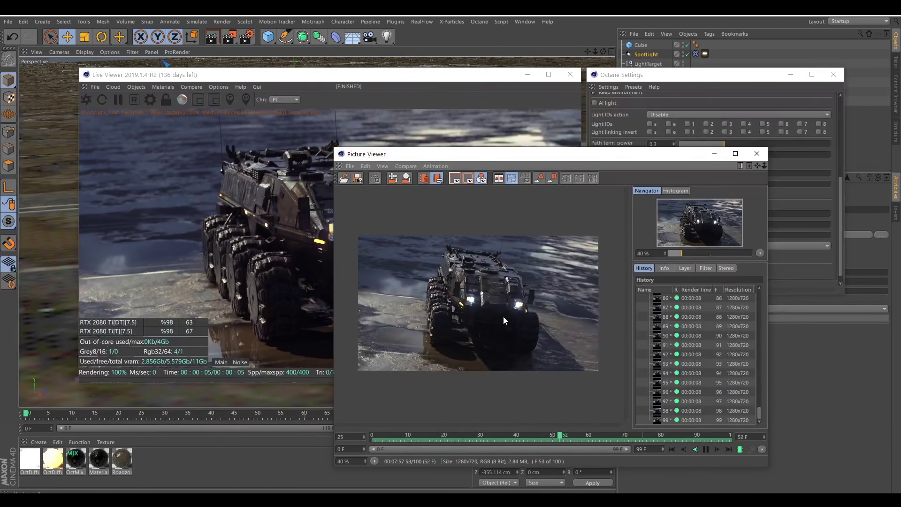
left_click(652, 80)
left_click(467, 79)
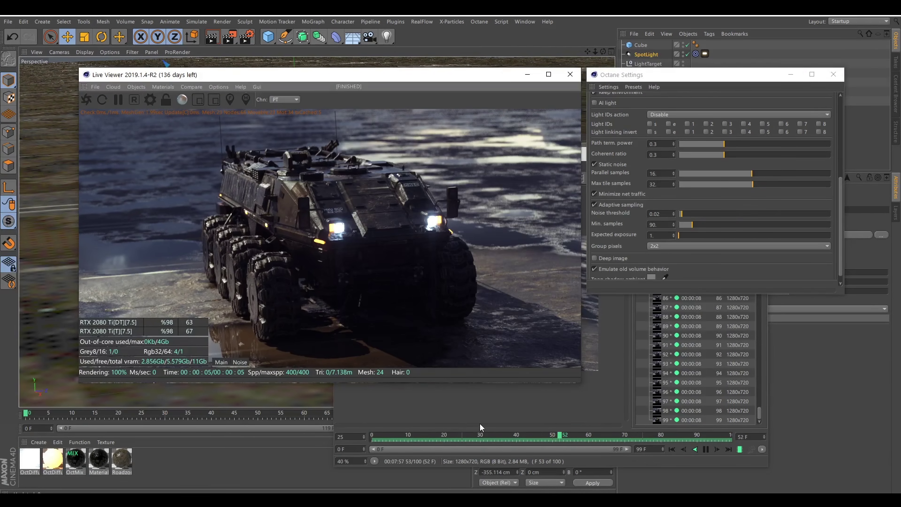